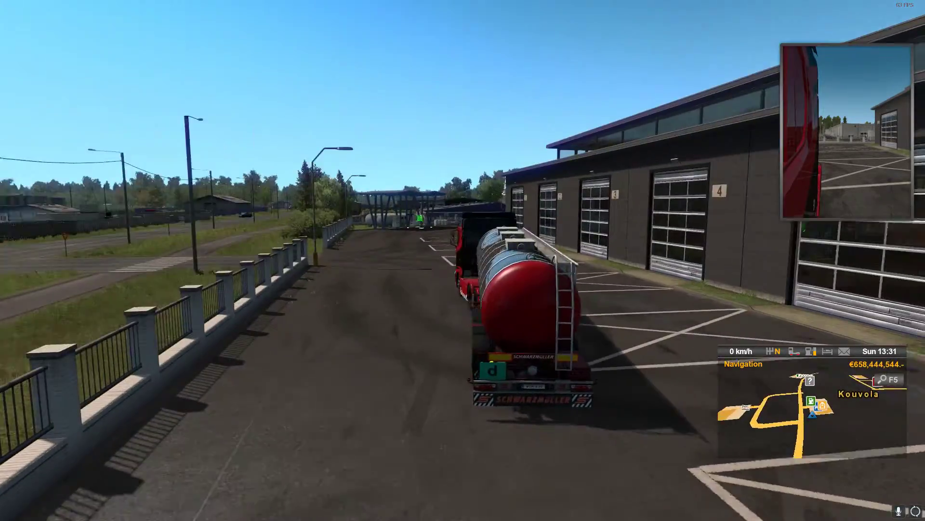
# Open the trailer dealer from the main menu and list the My Fleet Configurations.
pyautogui.press('1')
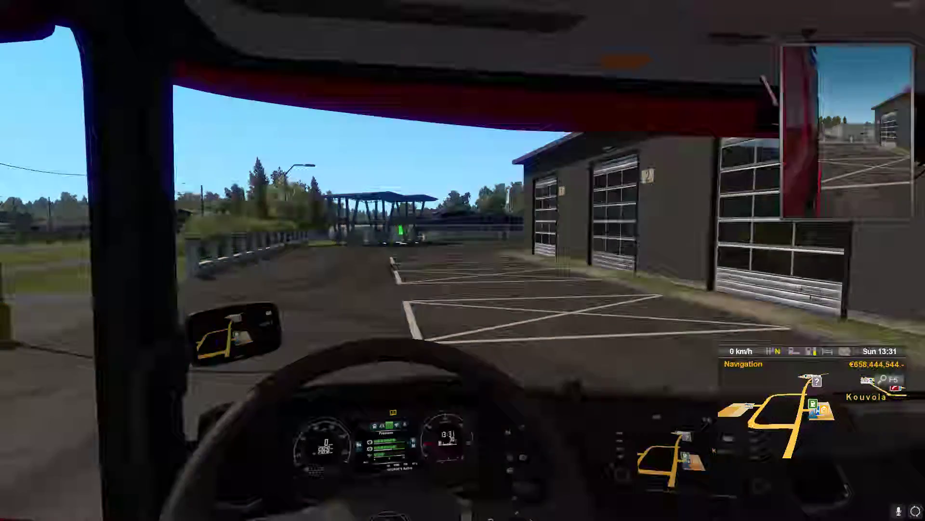
pyautogui.press('Escape')
pyautogui.click(793, 410)
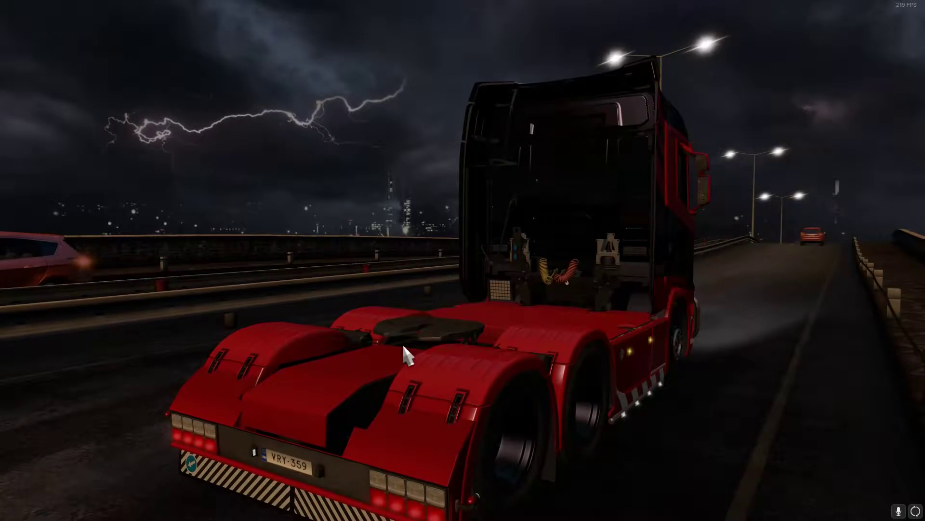
pyautogui.press('Escape')
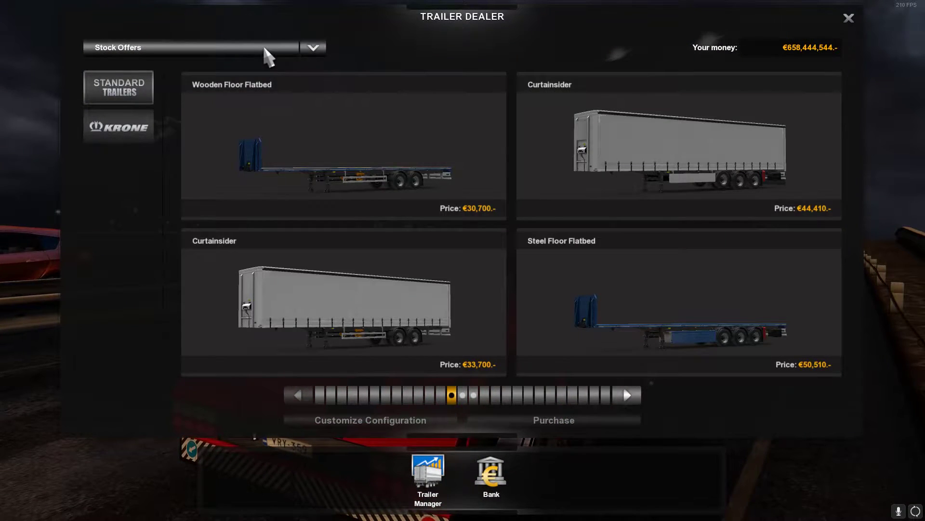
pyautogui.click(264, 48)
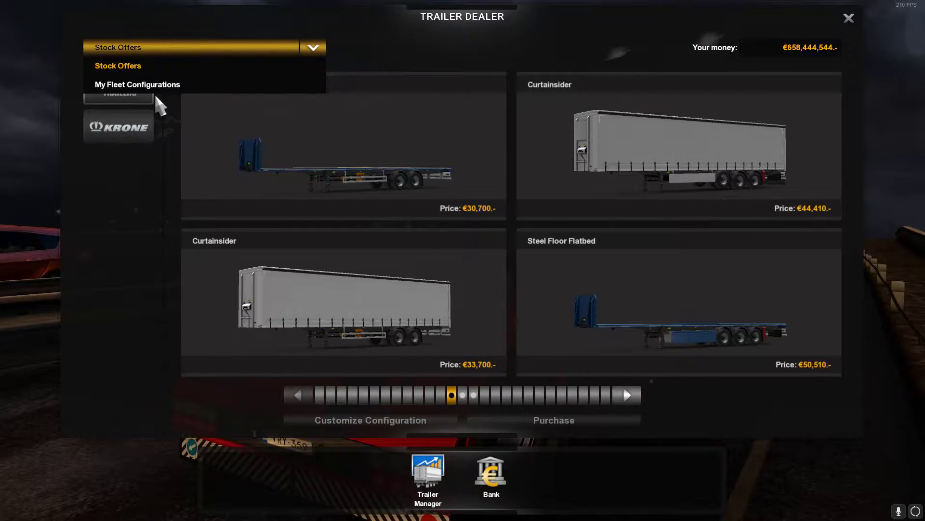
pyautogui.click(139, 83)
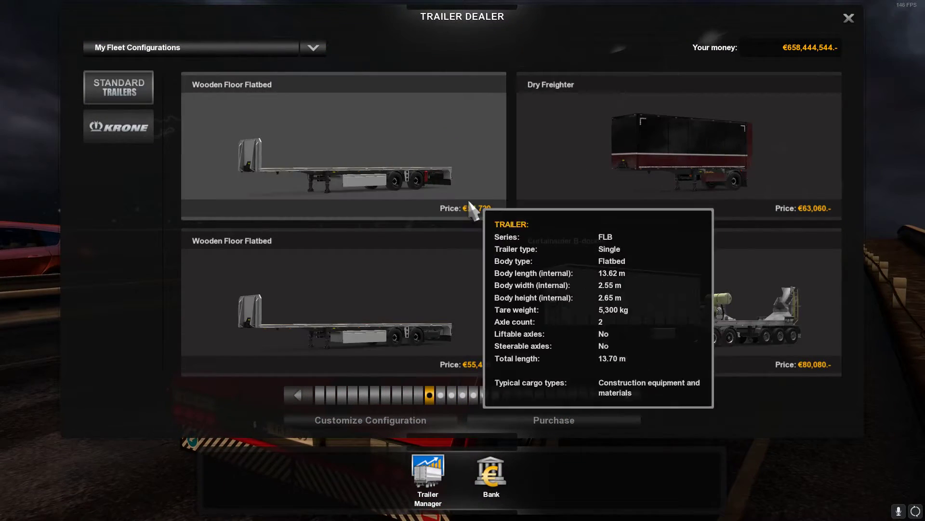
# Browse all pages of fleet trailer configurations and select the first Wooden Floor Flatbed.
pyautogui.scroll(-1, 461, 236)
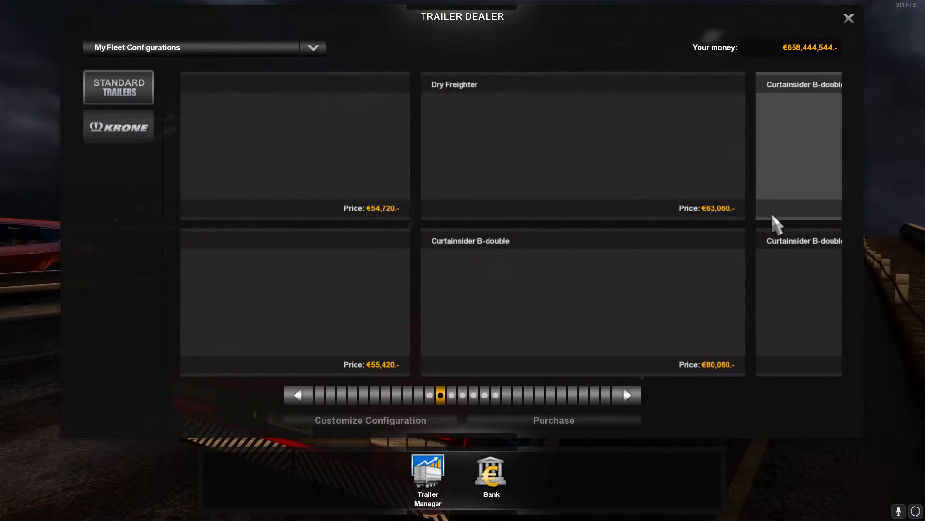
pyautogui.scroll(-1, 535, 286)
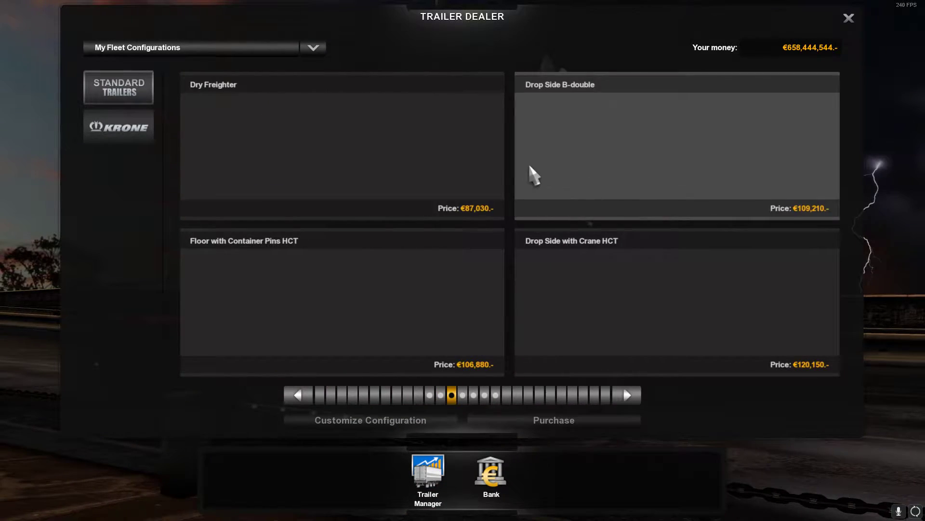
pyautogui.scroll(-1, 461, 234)
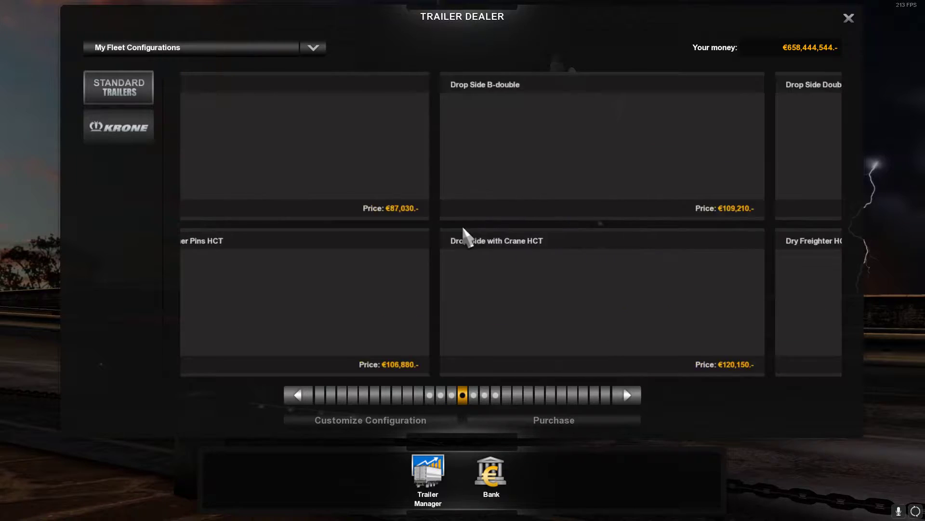
pyautogui.scroll(-1, 733, 217)
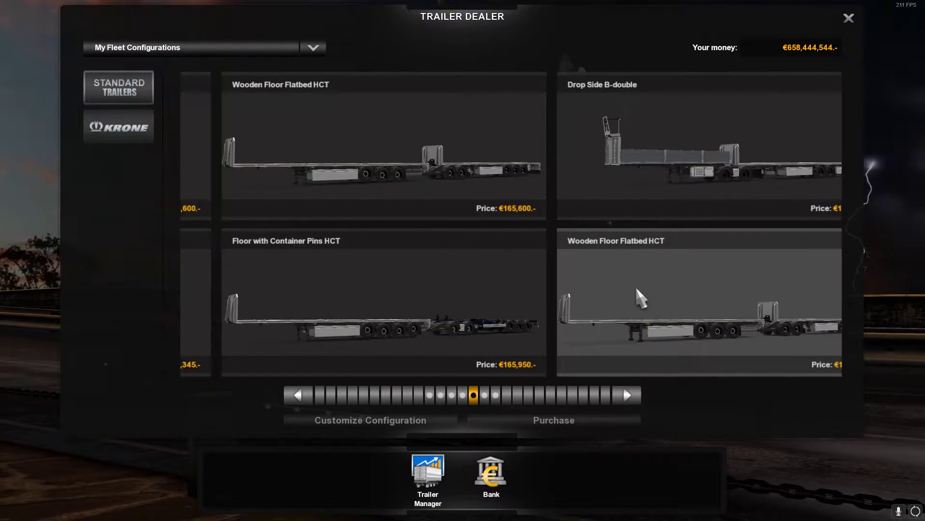
pyautogui.scroll(-1, 790, 217)
pyautogui.scroll(-1, 803, 222)
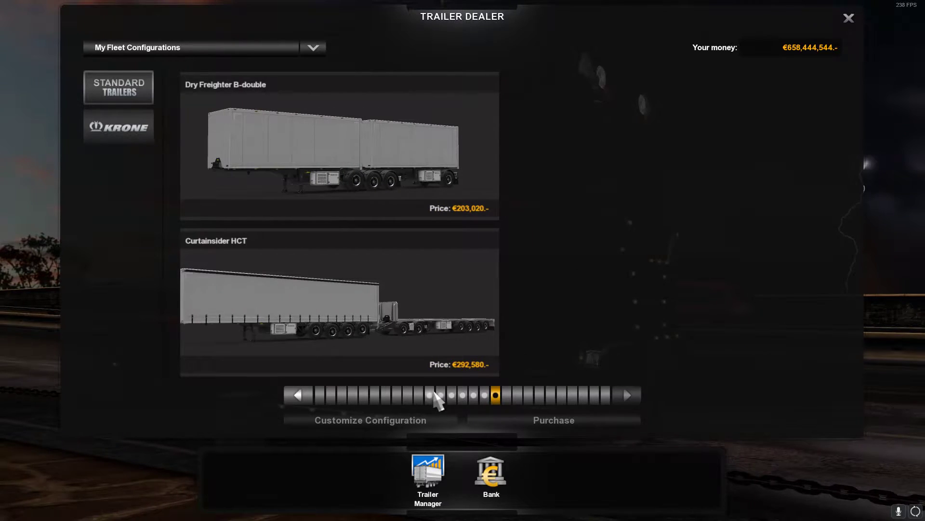
pyautogui.click(432, 394)
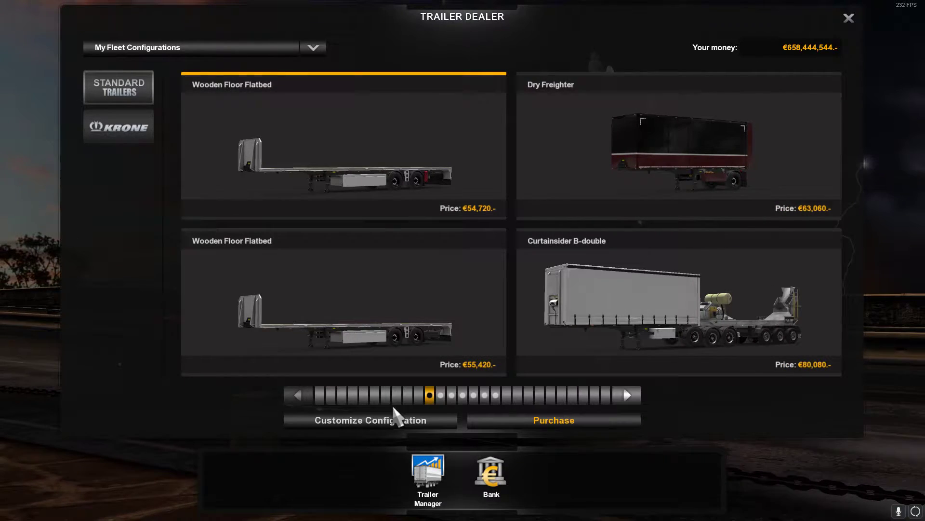
# Customize the selected Wooden Floor Flatbed with 385/55 Trailmaster tyres on both rear axles and confirm the configuration.
pyautogui.click(448, 426)
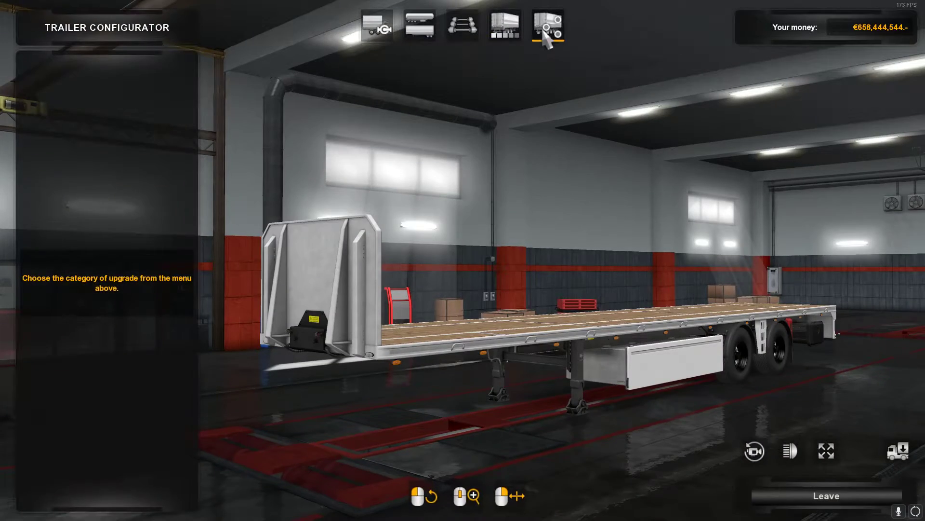
pyautogui.click(548, 25)
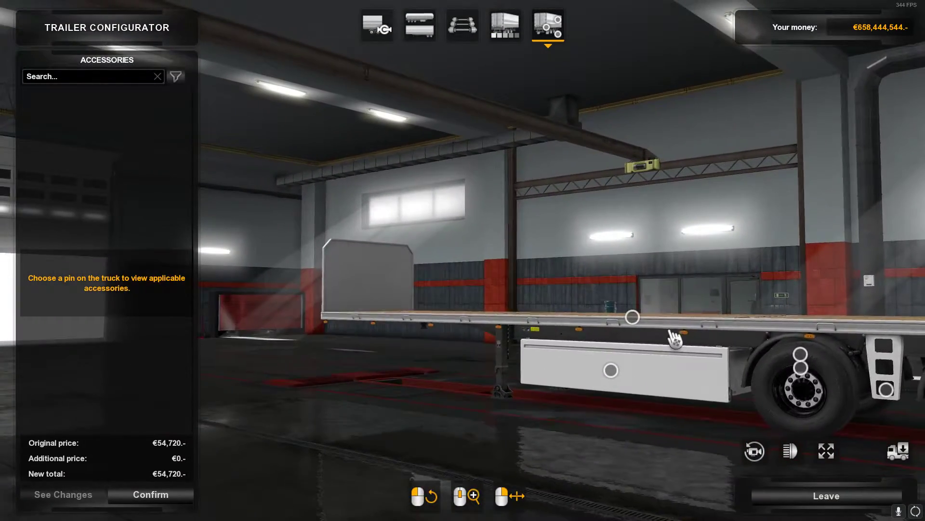
pyautogui.click(793, 353)
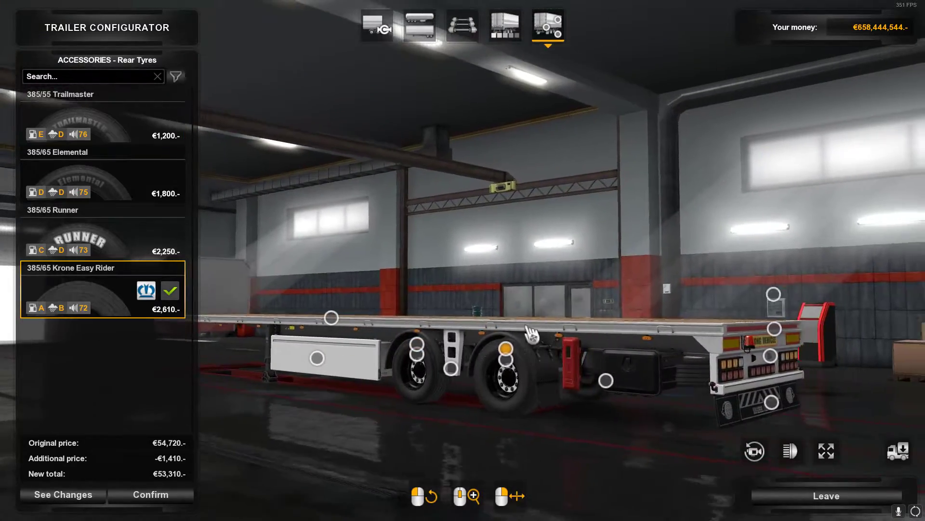
pyautogui.click(128, 116)
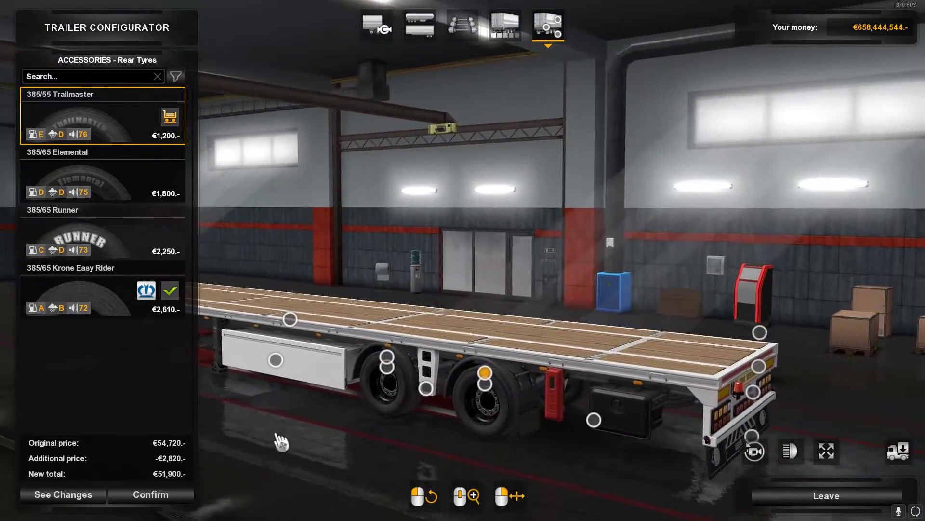
pyautogui.click(168, 498)
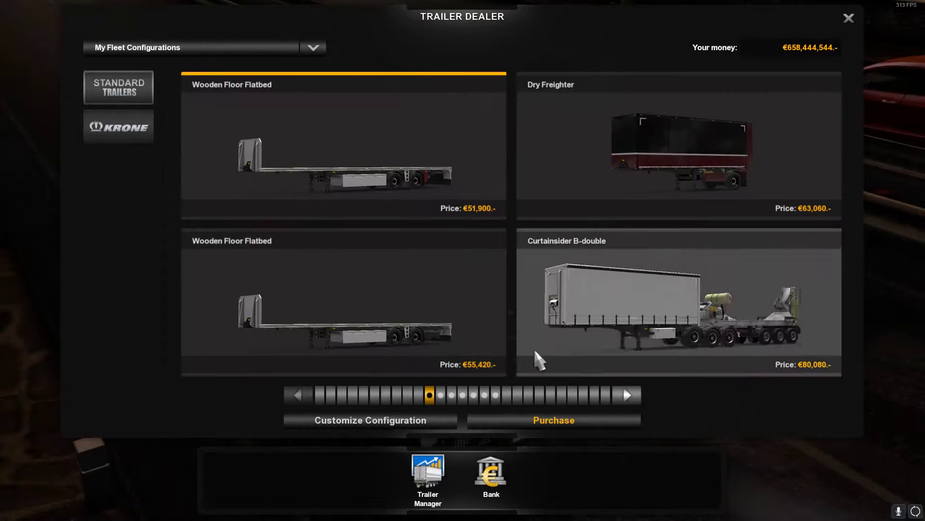
# Purchase the customized Wooden Floor Flatbed, store it in the Kouvola garage and leave the trailer dealer.
pyautogui.click(550, 420)
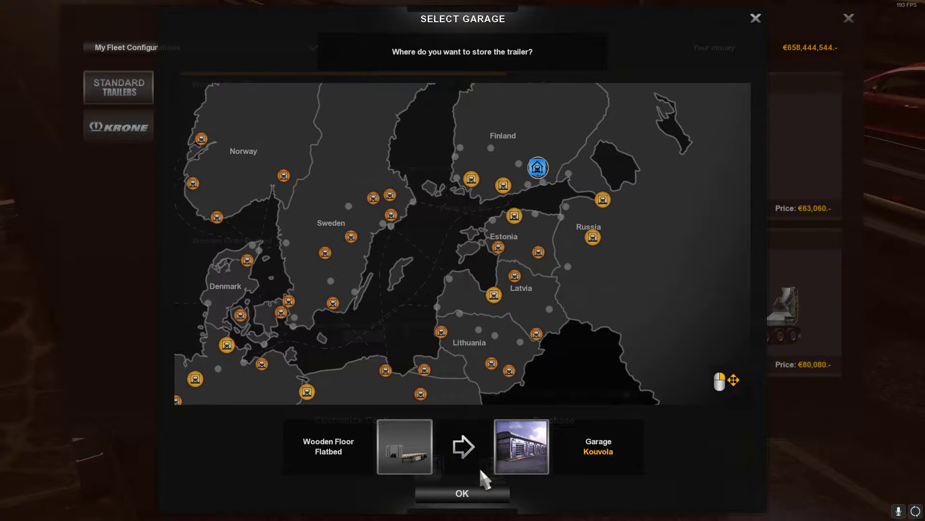
pyautogui.click(477, 491)
pyautogui.click(418, 338)
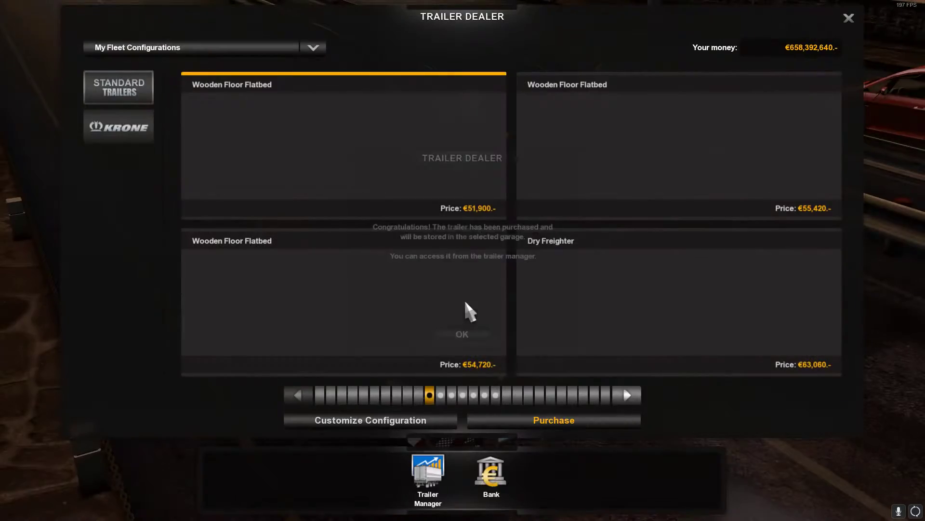
pyautogui.click(485, 338)
pyautogui.click(848, 19)
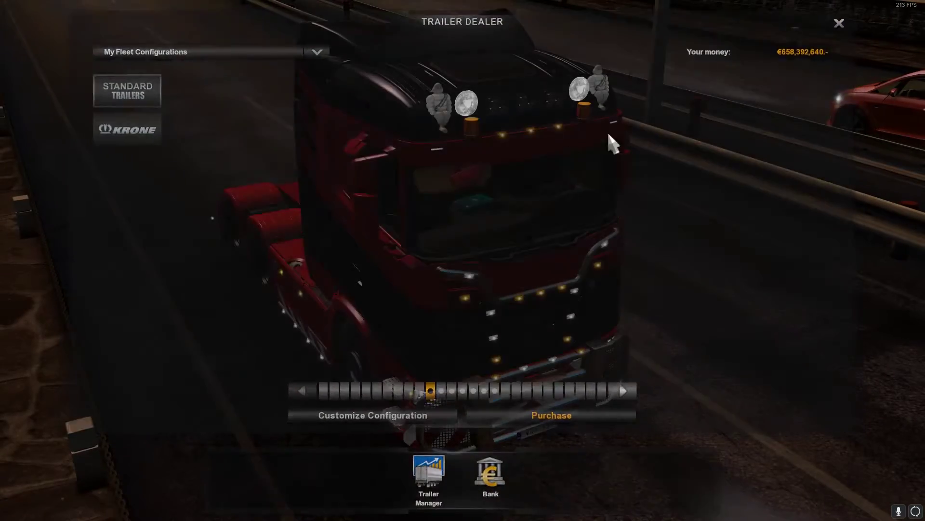
# Review the controller settings and the key bindings in the Other category, including Trailer Attach/Detach.
pyautogui.click(528, 477)
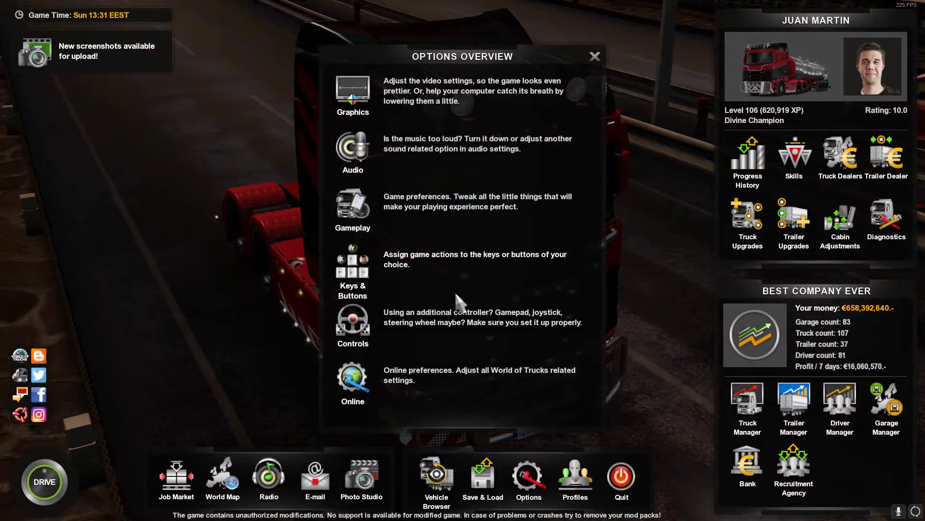
pyautogui.click(461, 318)
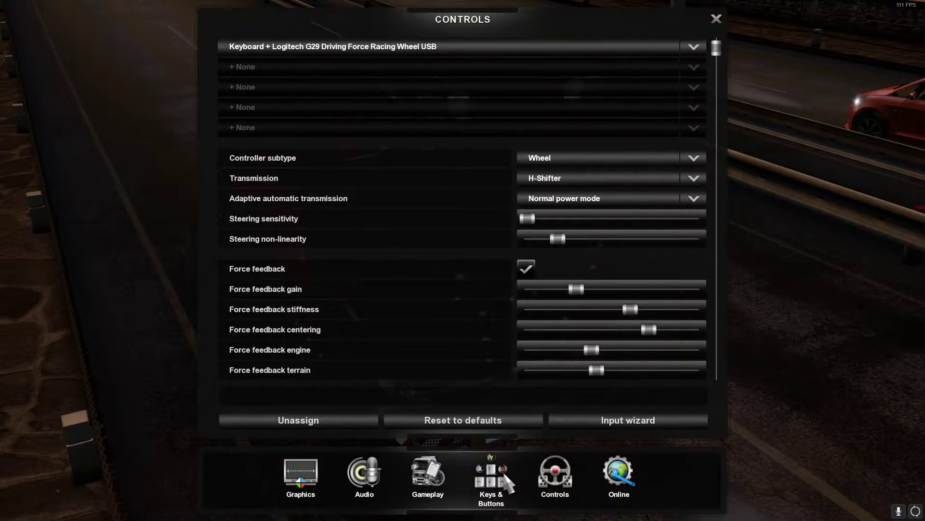
pyautogui.click(503, 475)
pyautogui.moveTo(715, 67); pyautogui.dragTo(716, 366)
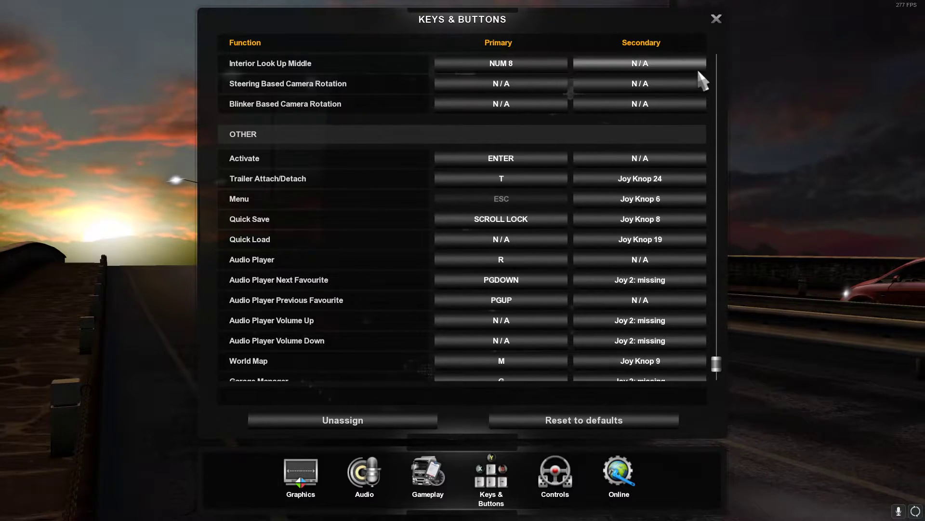
pyautogui.click(717, 19)
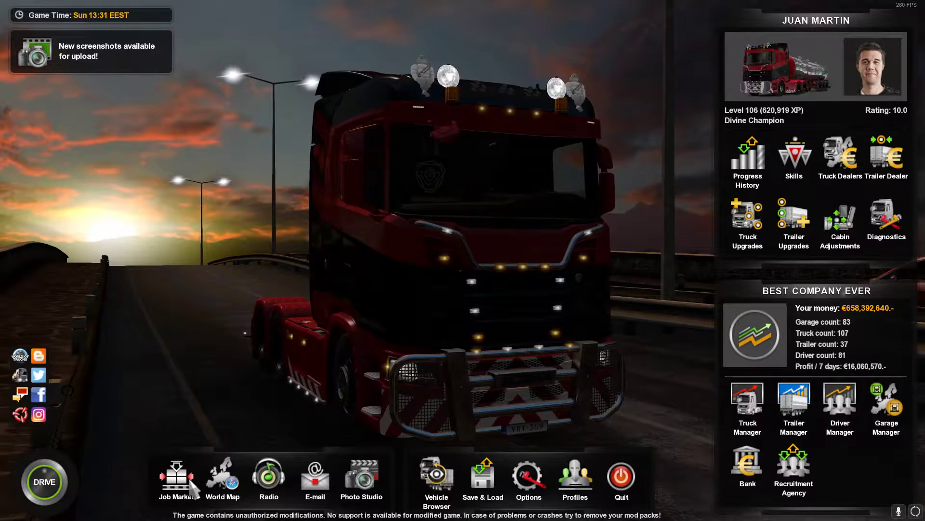
# Open the Freight Market and examine the route of the Vossloh G6 locomotive job from Daugavpils to Karlskrona.
pyautogui.click(176, 476)
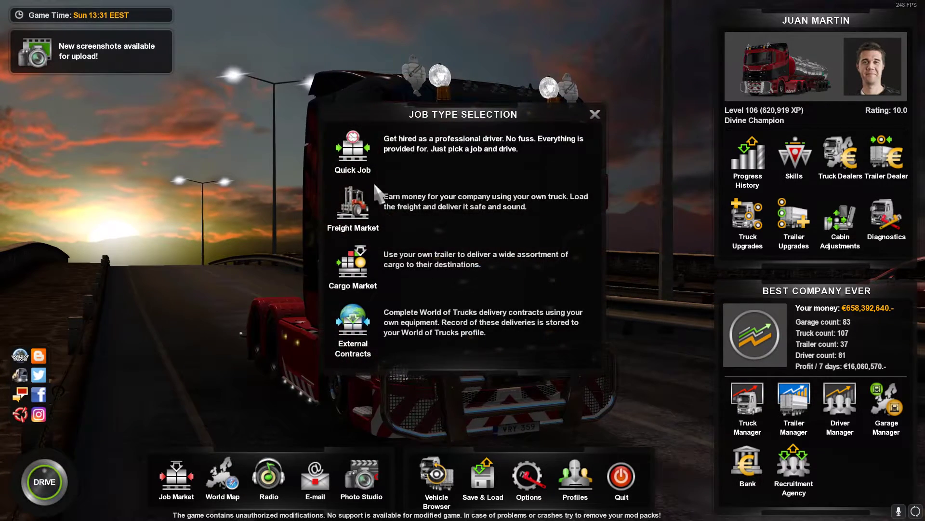
pyautogui.click(391, 205)
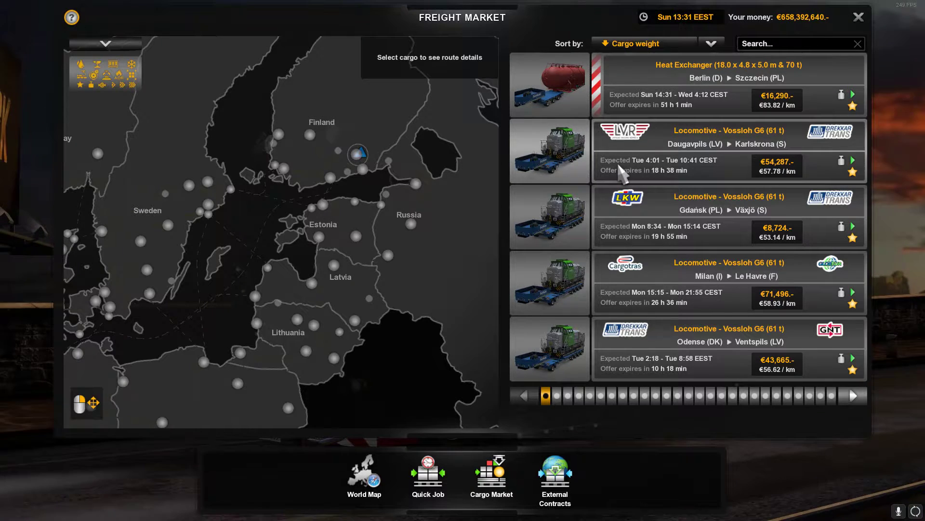
pyautogui.click(702, 136)
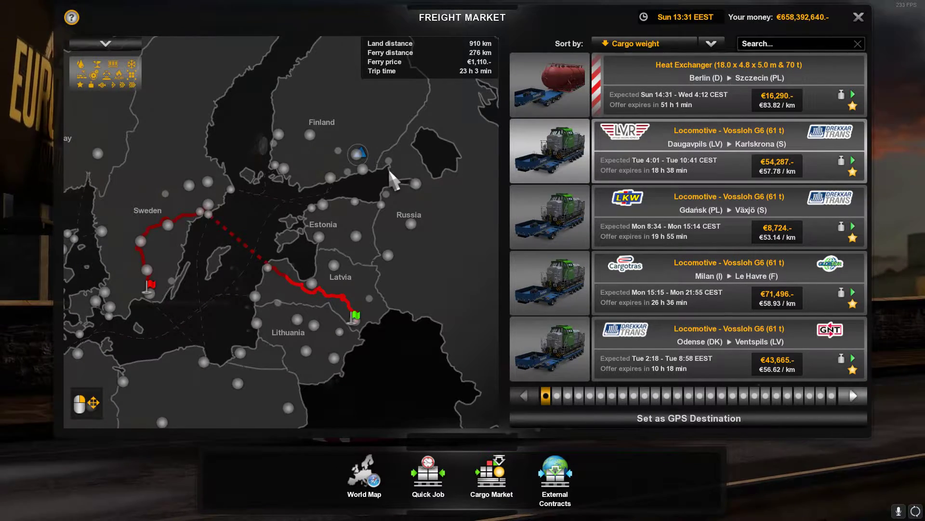
pyautogui.moveTo(393, 179); pyautogui.dragTo(526, 134)
# Find the Roller - DYNA CC-2200 (8 t) job from Karlskrona to Olsztyn and set it as the GPS destination.
pyautogui.click(722, 396)
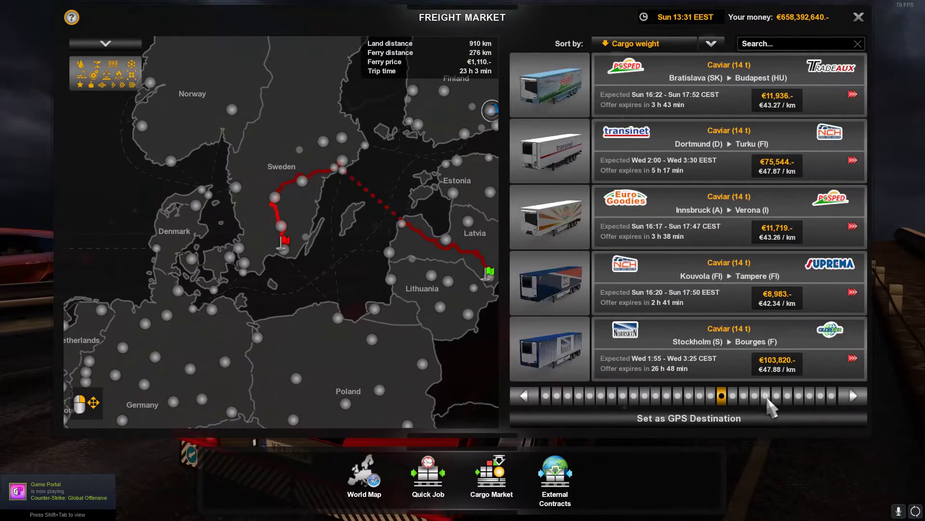
pyautogui.scroll(-4, 638, 246)
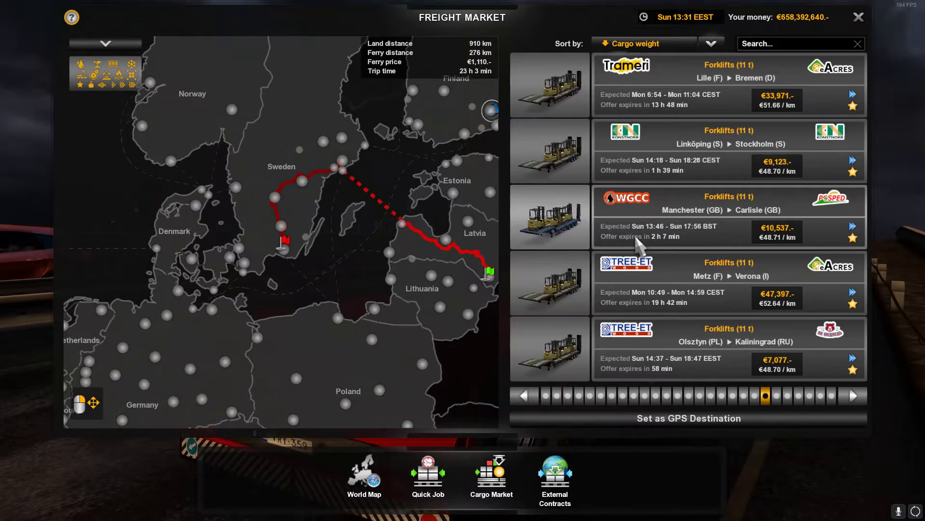
pyautogui.click(821, 396)
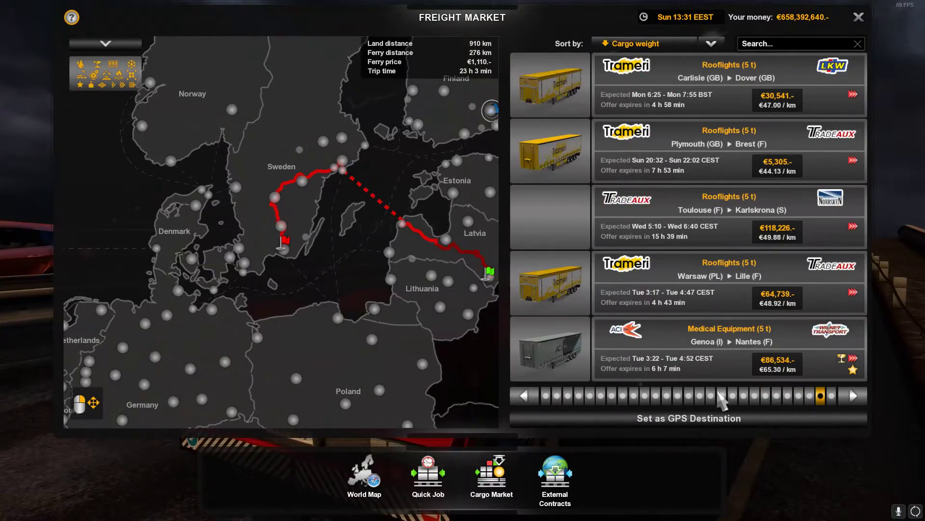
pyautogui.scroll(2, 798, 394)
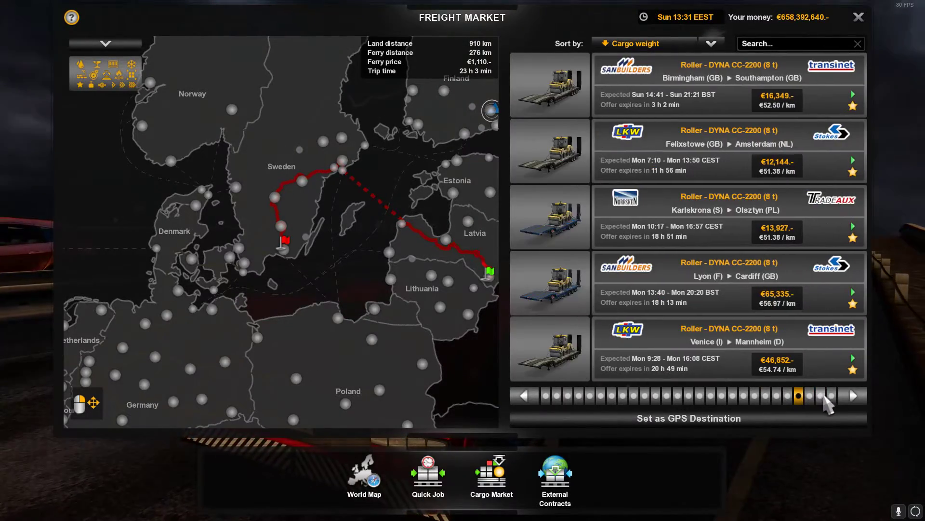
pyautogui.click(631, 214)
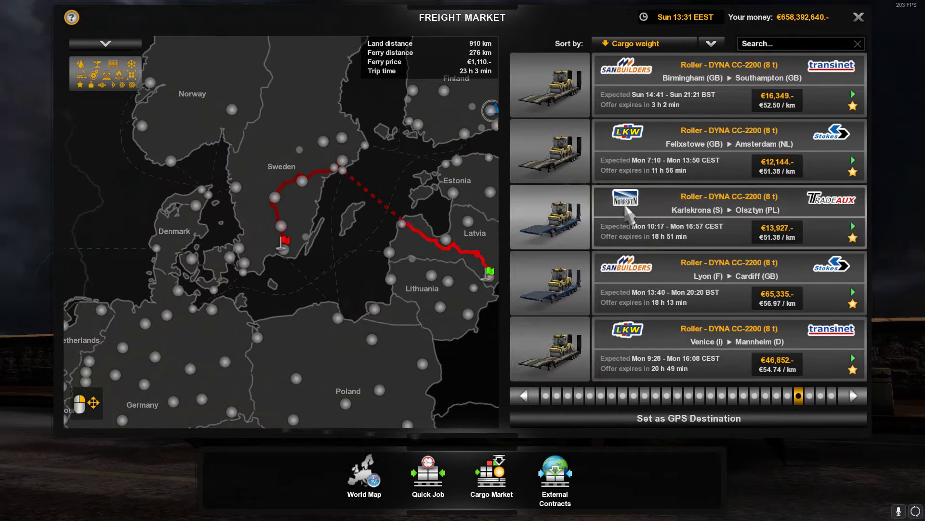
pyautogui.click(695, 417)
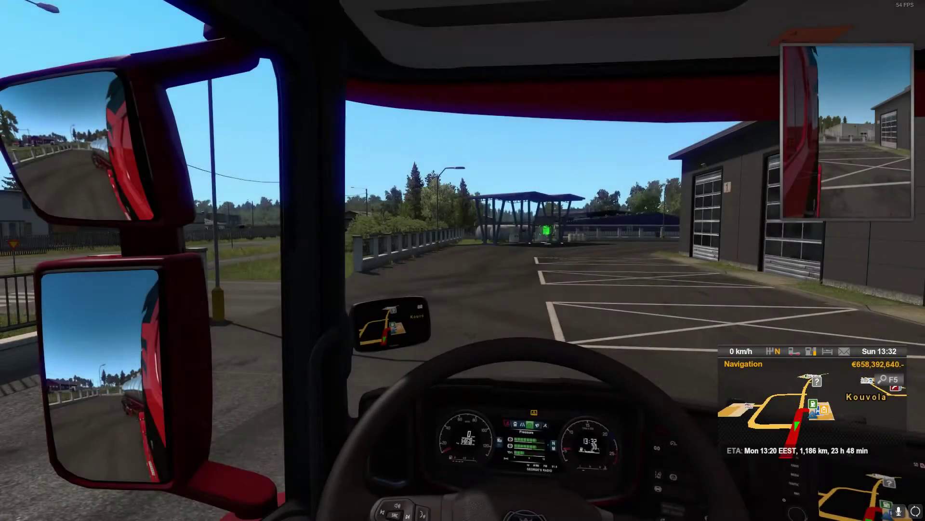
# Dismiss the attached trailer through the assistance services and agree to store it in the garage.
pyautogui.press('Return')
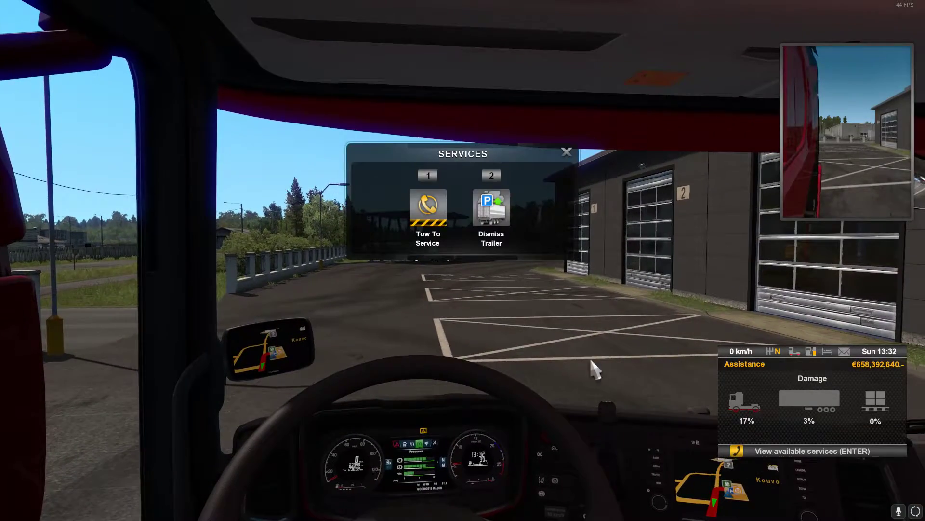
pyautogui.click(482, 230)
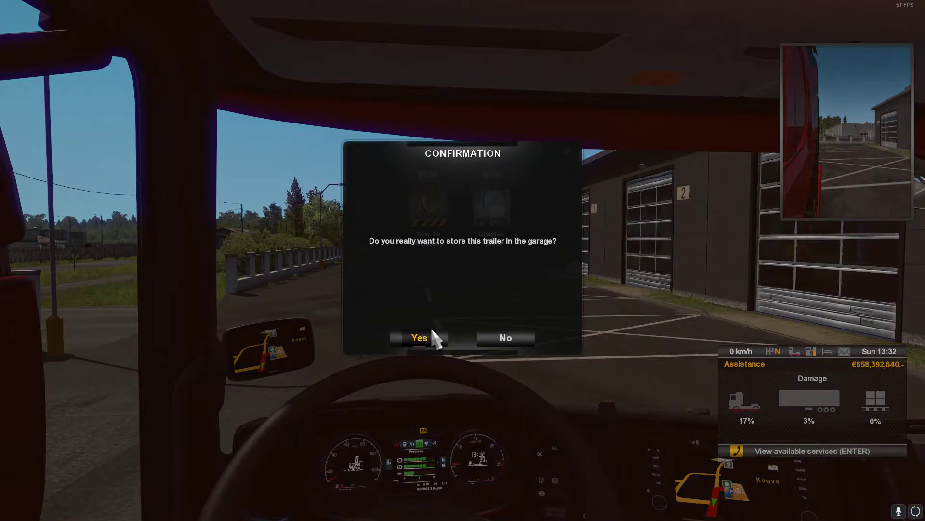
pyautogui.click(432, 333)
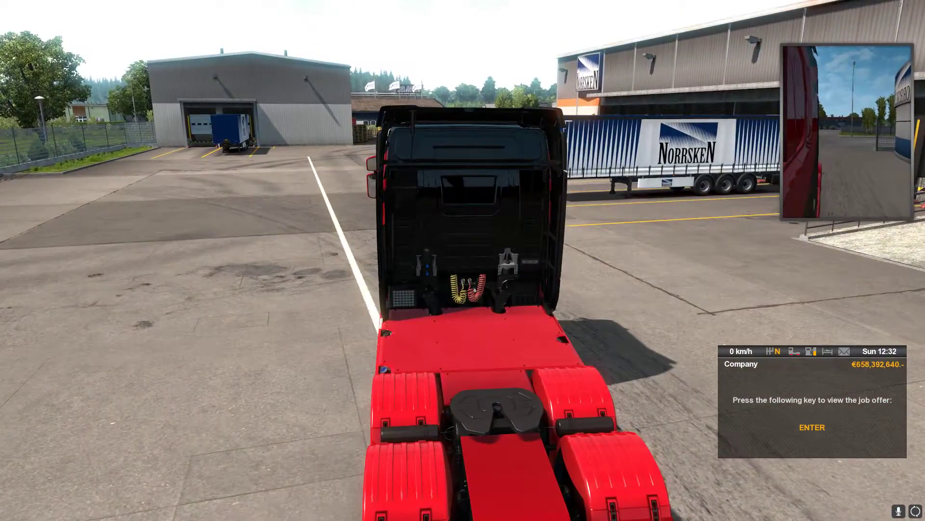
# View the job offer at the company in Karlskrona and accept it.
pyautogui.press('Return')
pyautogui.click(351, 189)
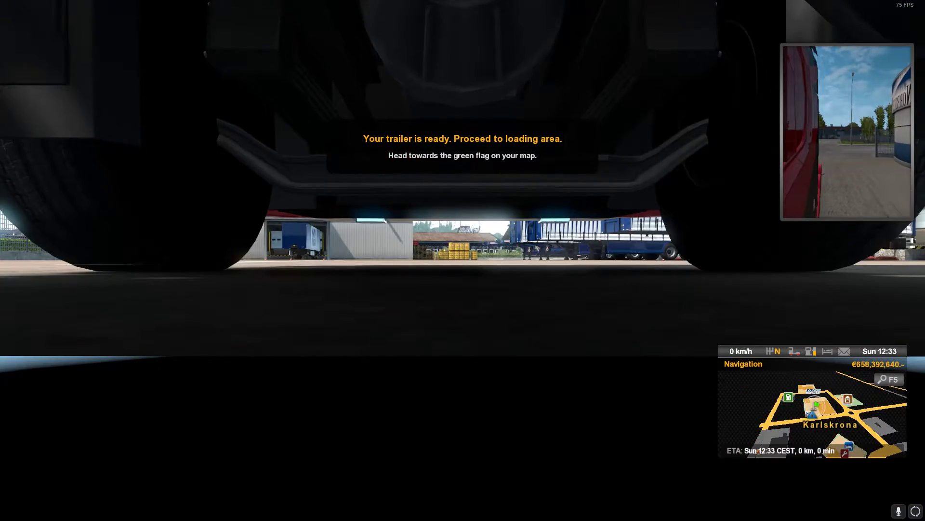
pyautogui.press('2')
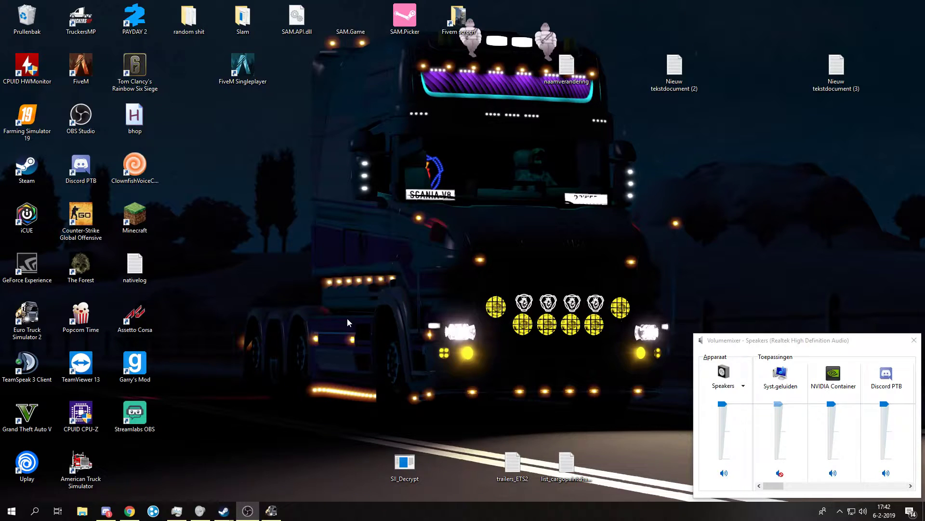
# Switch to File Explorer and open the quicksave folder of the most recently modified profile in Documenten > Euro Truck Simulator 2 > profiles.
pyautogui.click(87, 514)
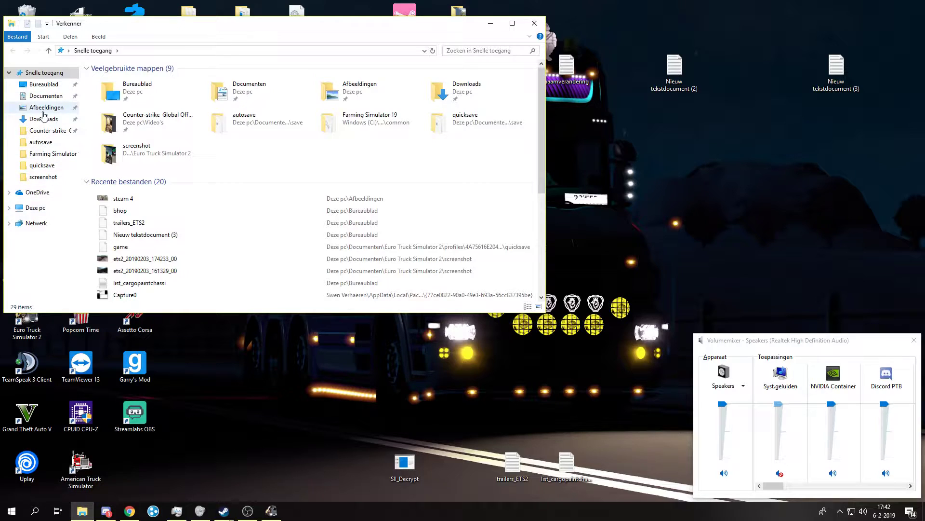
pyautogui.click(46, 97)
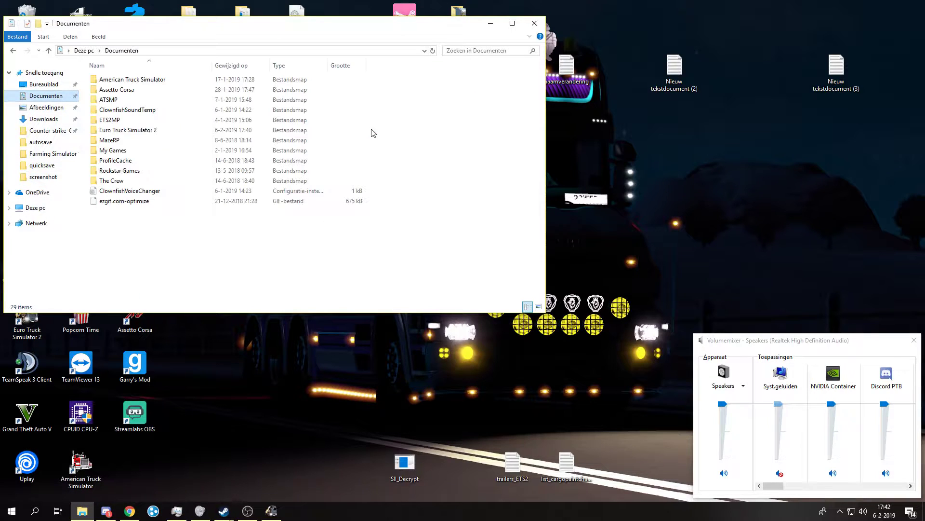
pyautogui.doubleClick(140, 130)
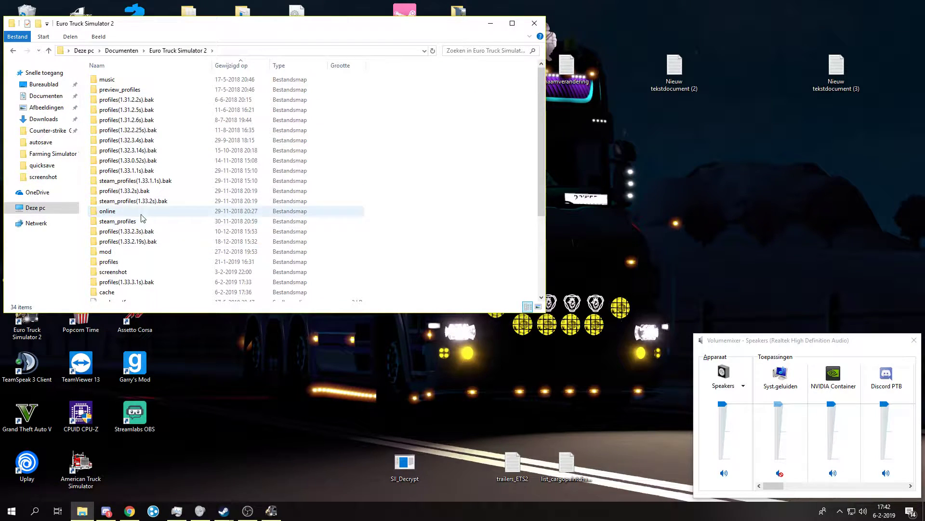
pyautogui.doubleClick(109, 262)
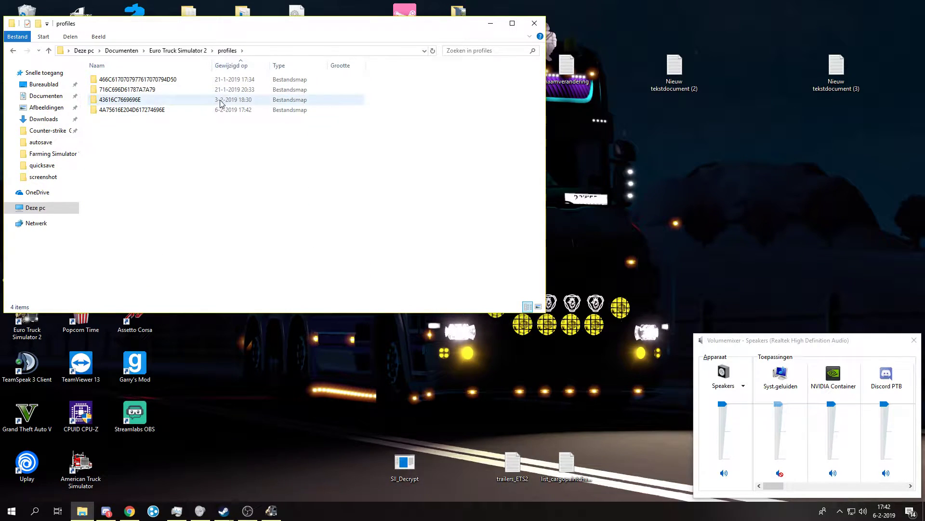
pyautogui.doubleClick(220, 110)
pyautogui.doubleClick(175, 81)
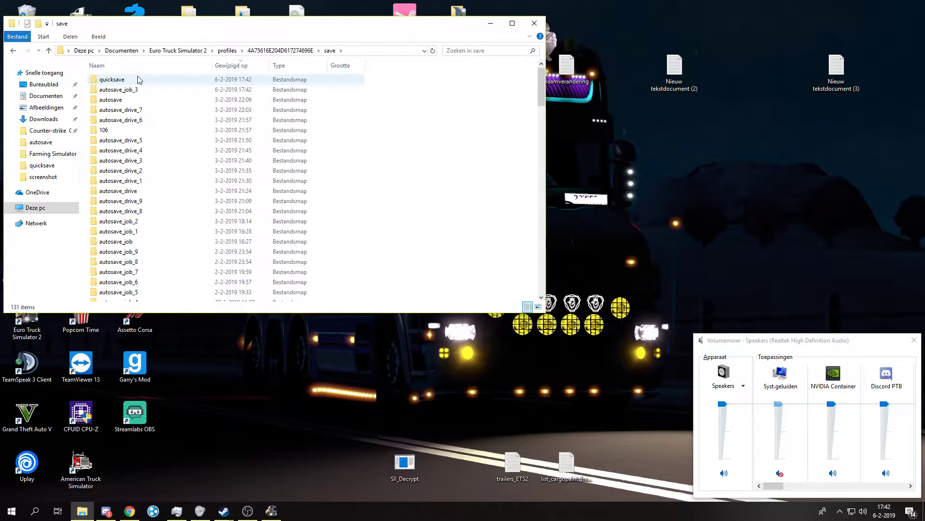
pyautogui.doubleClick(138, 80)
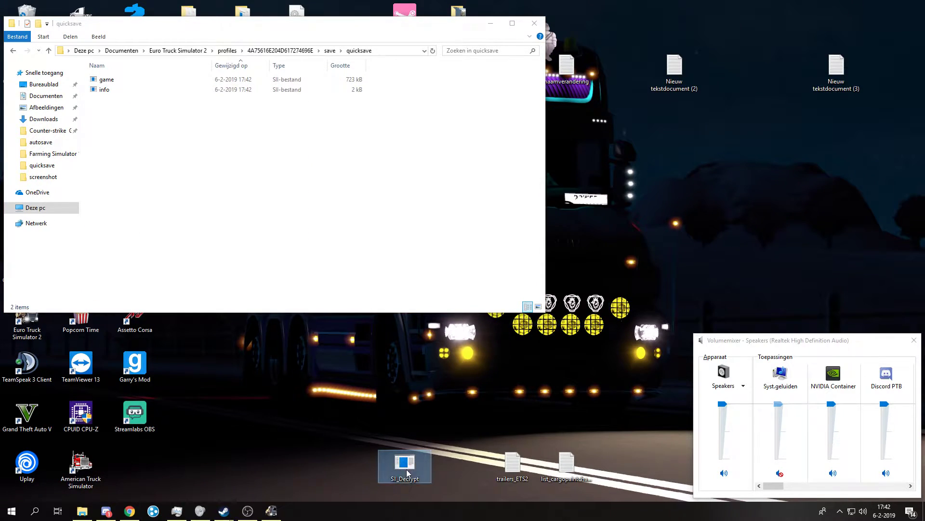
# Open the quicksave's still encrypted game file in Notepad++ to view its content, and close it again.
pyautogui.rightClick(117, 83)
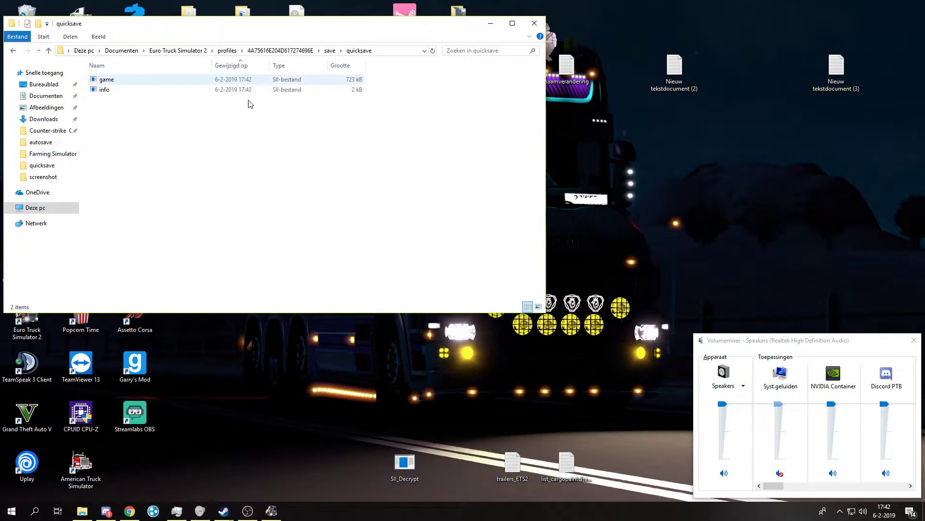
pyautogui.click(102, 81)
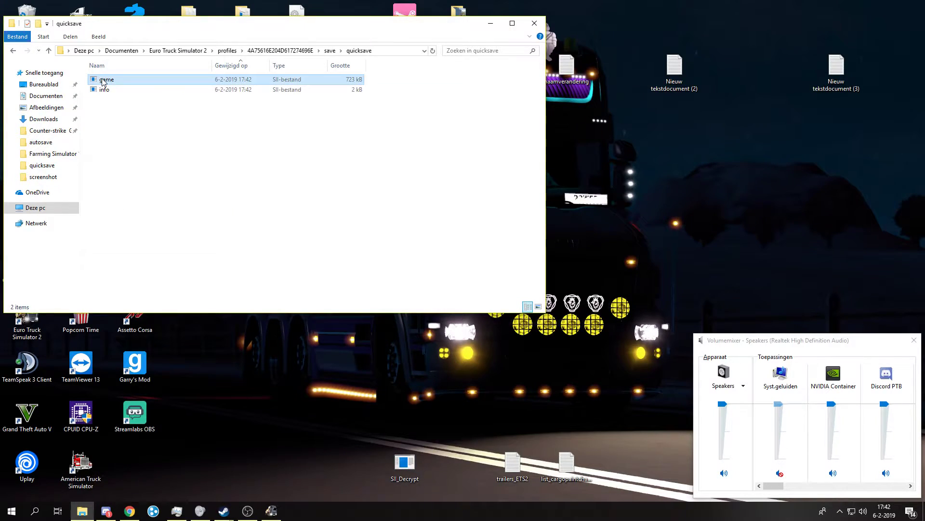
pyautogui.rightClick(112, 80)
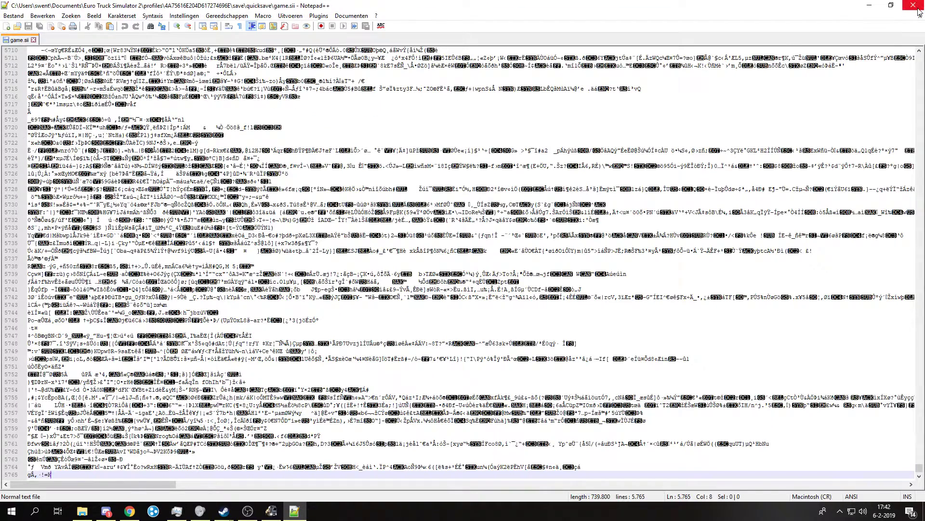
pyautogui.click(917, 9)
# Decrypt the quicksave's game file with SII_Decrypt and open it in Notepad++.
pyautogui.moveTo(308, 90); pyautogui.dragTo(401, 458)
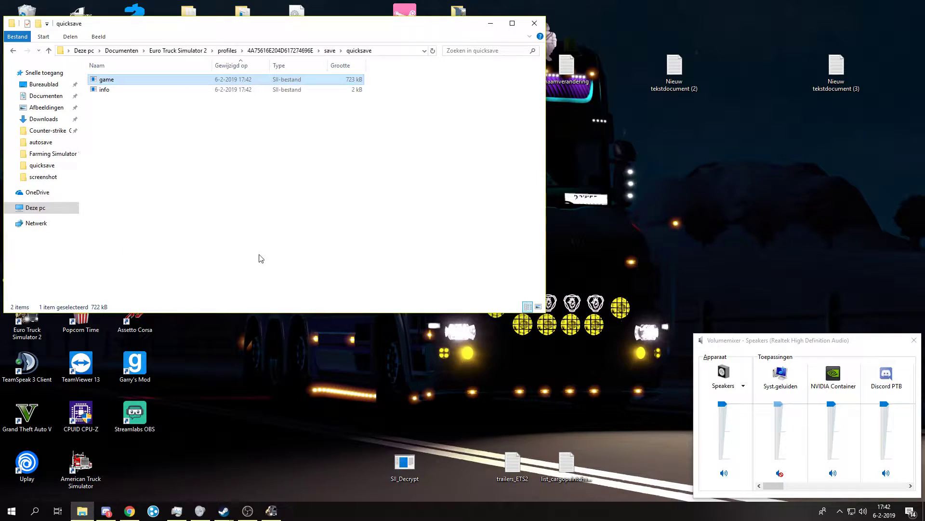
pyautogui.rightClick(147, 80)
pyautogui.click(188, 95)
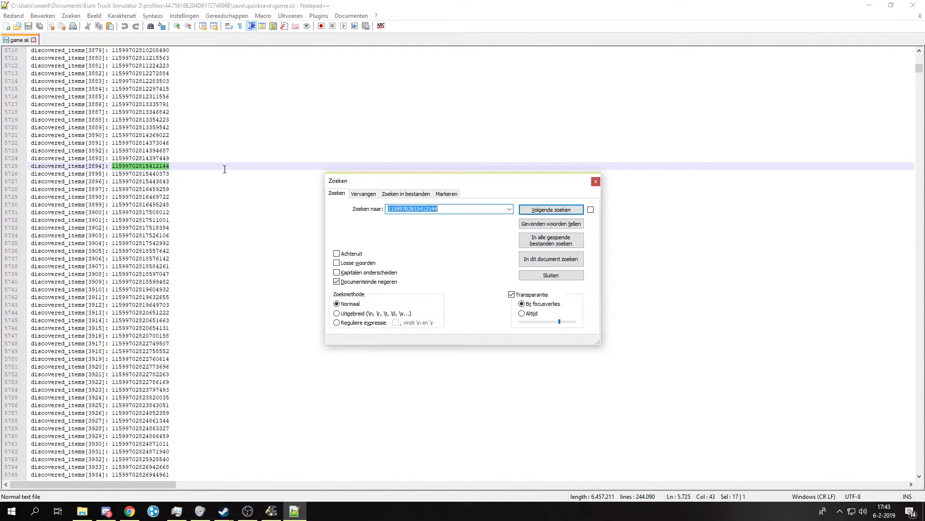
# Find the trailer by searching for "rae", select its definition lines through the last accessory block, and close Notepad++.
pyautogui.click(547, 211)
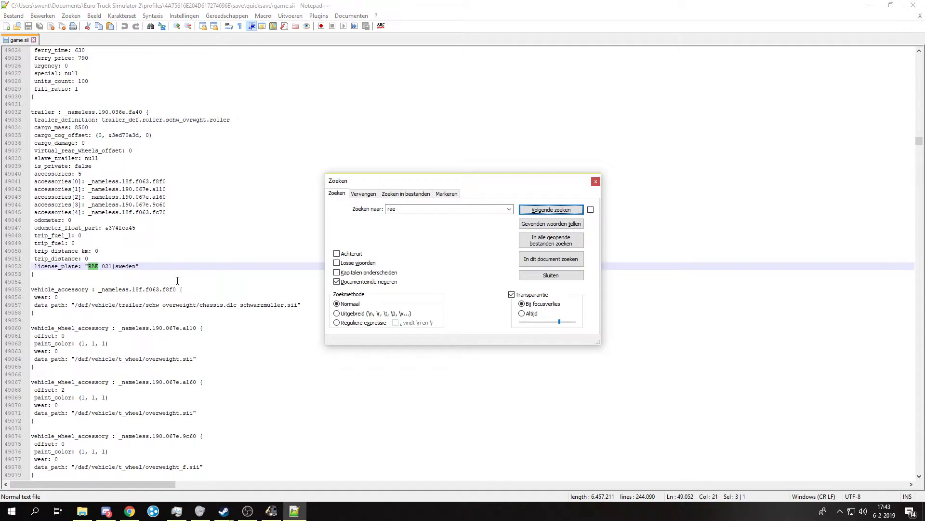
pyautogui.press('Escape')
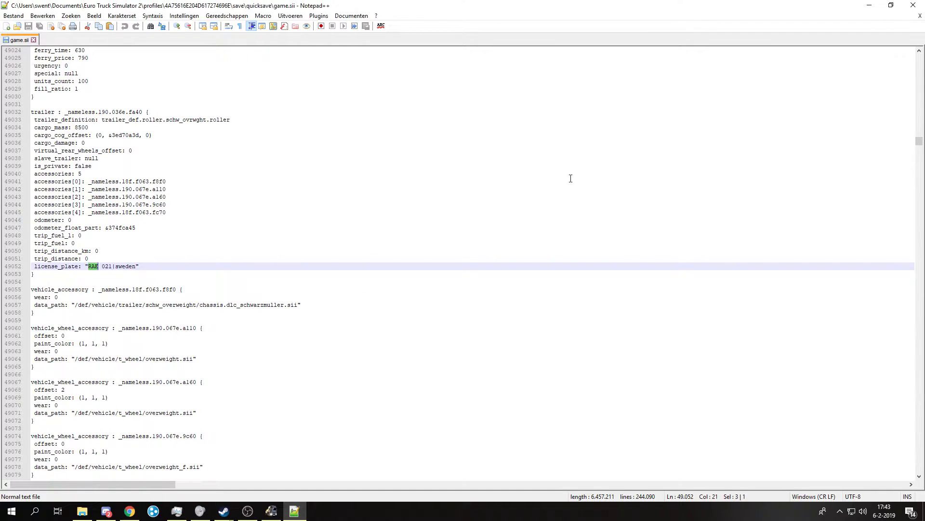
pyautogui.moveTo(34, 119); pyautogui.dragTo(173, 193)
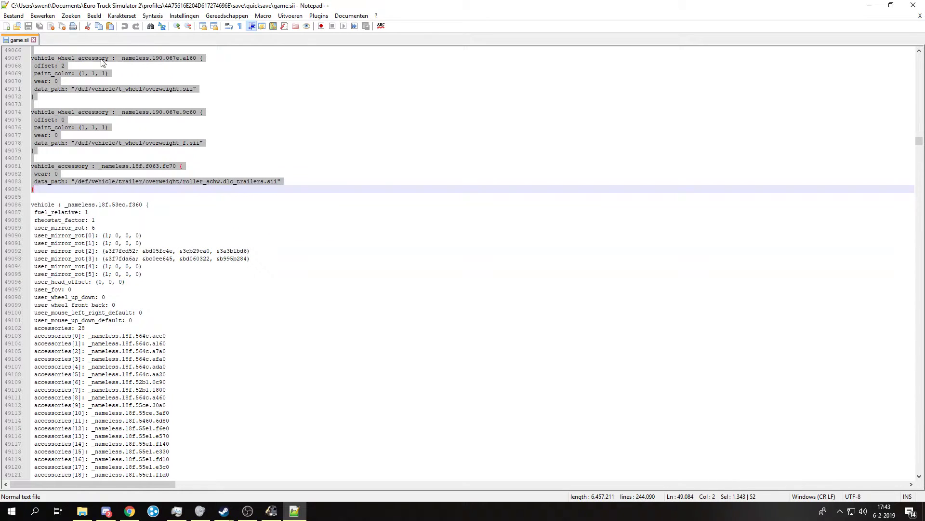
pyautogui.click(911, 5)
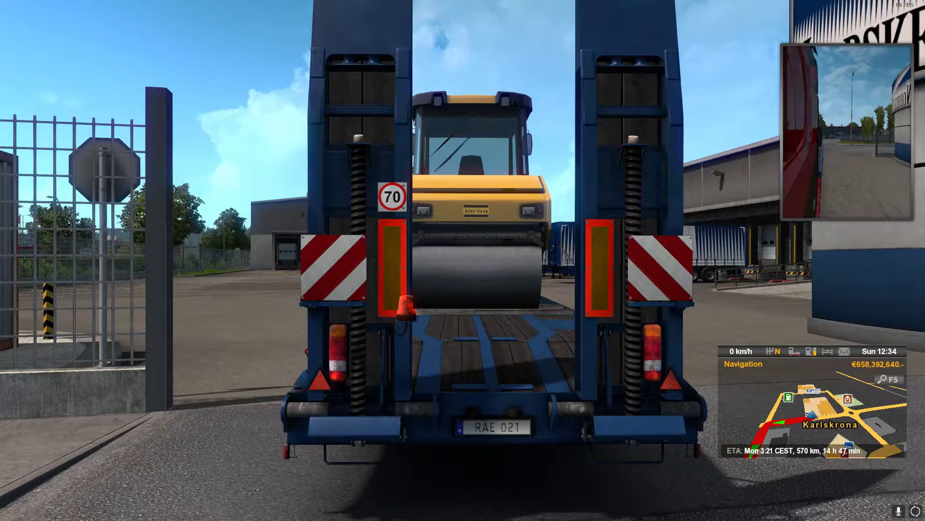
# Switch back to Euro Truck Simulator 2, look through the owned trailers in the Trailer Manager, and resume driving.
pyautogui.press('Escape')
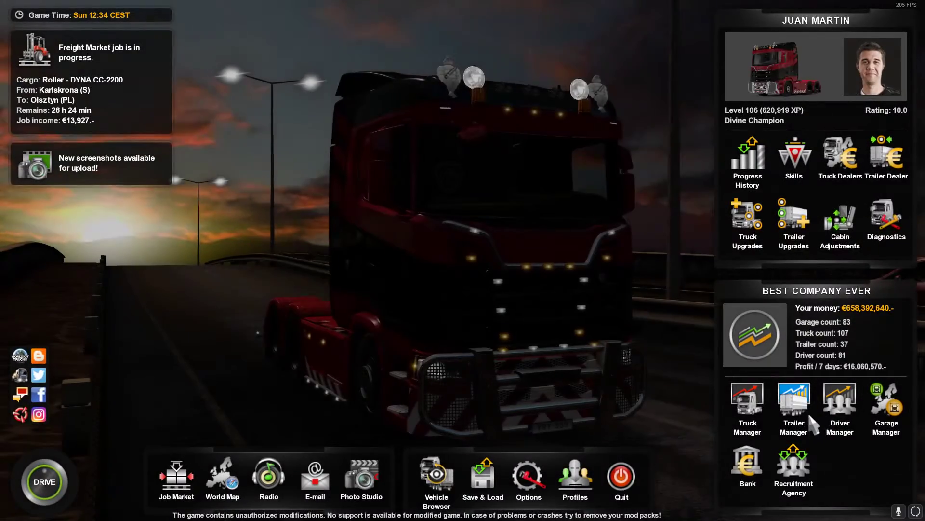
pyautogui.click(794, 405)
pyautogui.scroll(-6, 482, 337)
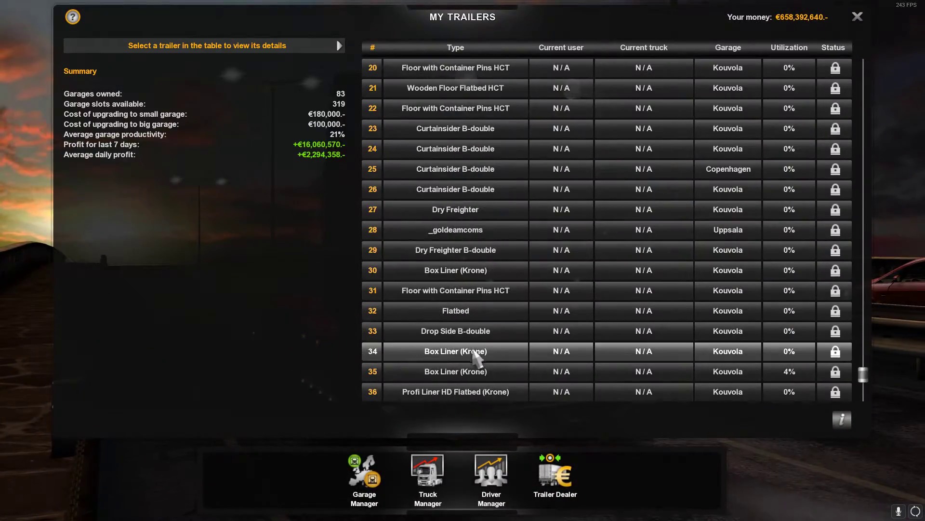
pyautogui.press('Escape')
pyautogui.click(29, 491)
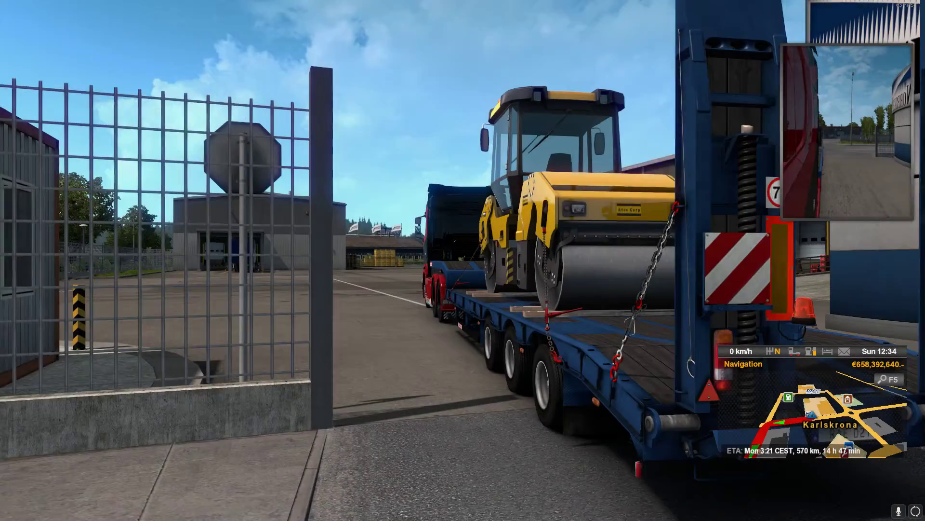
# Show the current job information and cancel the Roller - DYNA CC-2200 delivery, confirming the cancellation.
pyautogui.press('F3')
pyautogui.press('F3')
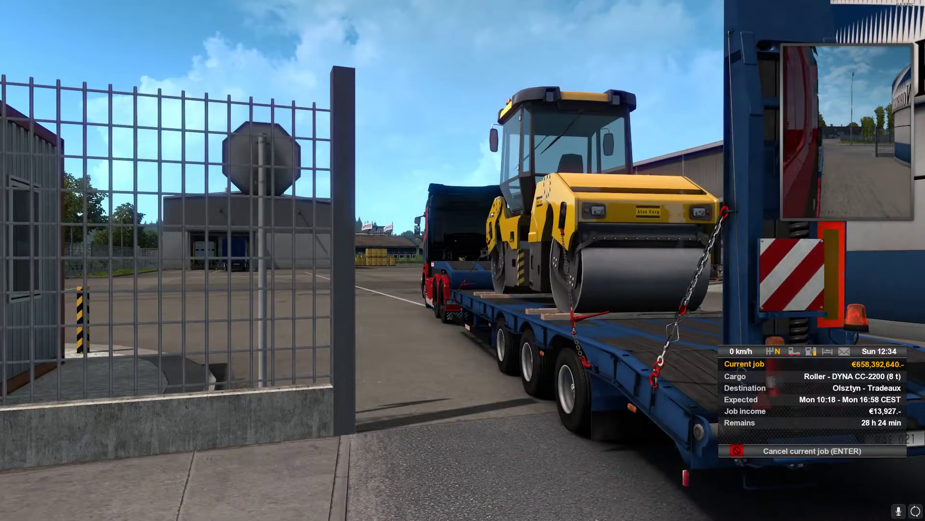
pyautogui.press('Return')
pyautogui.click(434, 337)
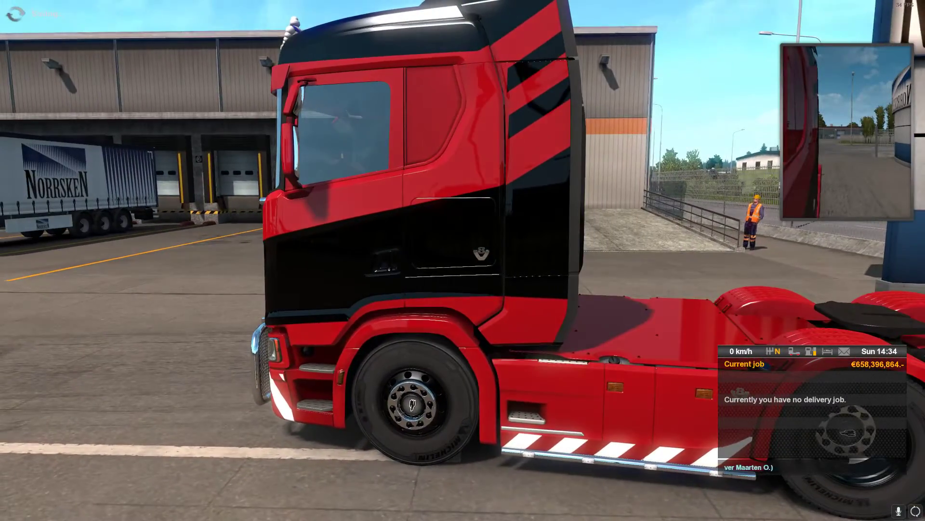
# Assign the Wooden Floor Flatbed in the Kouvola garage to the truck with Use, and return to the game.
pyautogui.press('Escape')
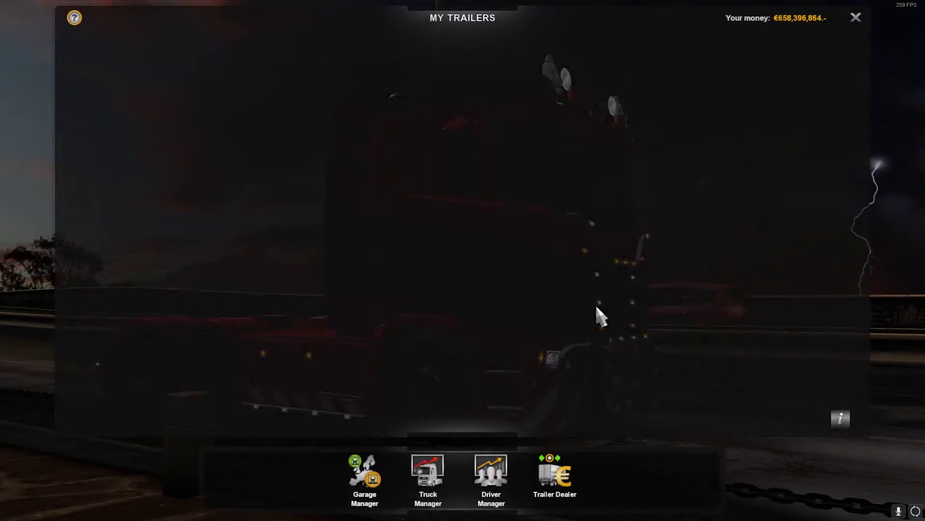
pyautogui.scroll(-10, 563, 303)
pyautogui.click(482, 393)
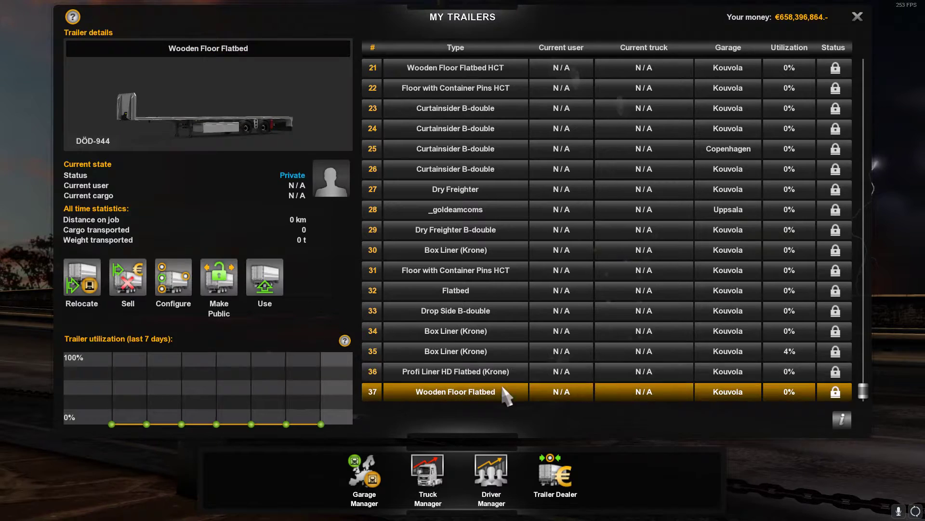
pyautogui.click(264, 289)
pyautogui.click(400, 334)
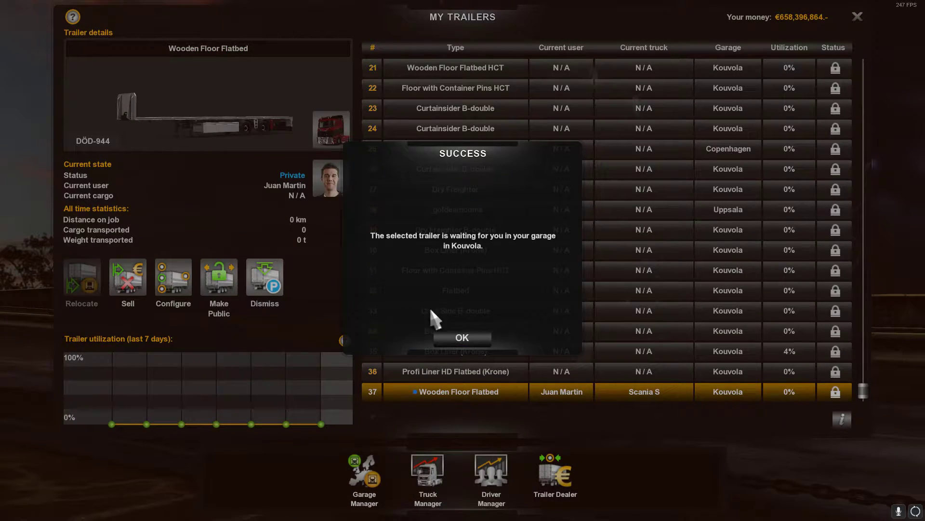
pyautogui.click(462, 338)
pyautogui.click(860, 18)
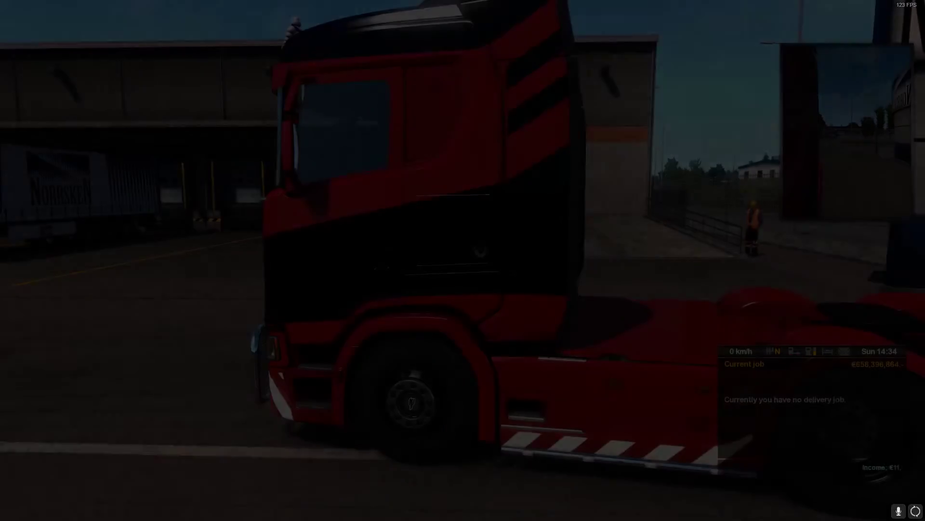
# Return to the quicksave folder, decrypt the updated game file with SII_Decrypt, and open it in Notepad++.
pyautogui.press('6')
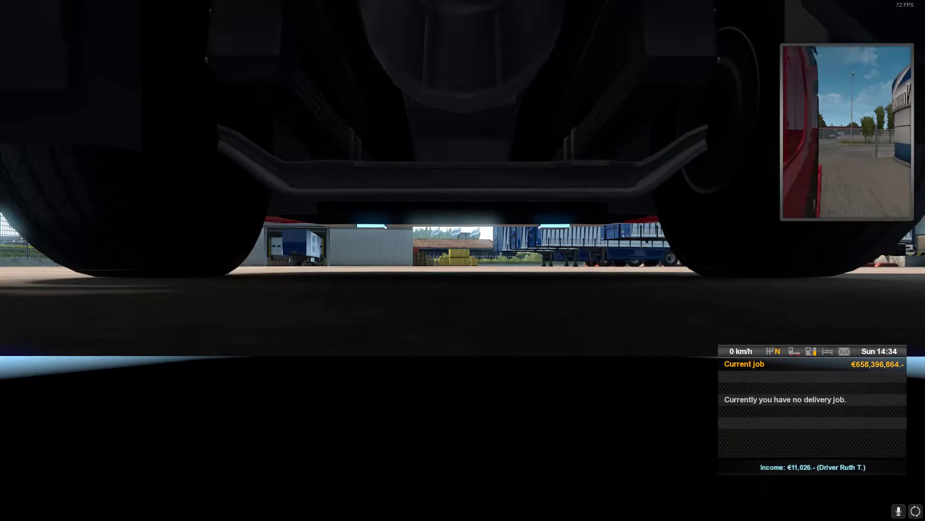
pyautogui.press('8')
pyautogui.press('8')
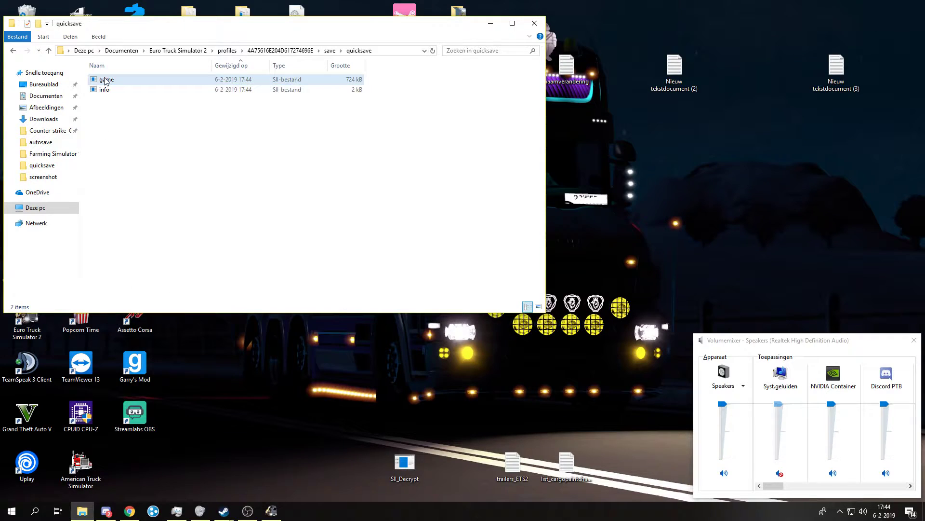
pyautogui.moveTo(106, 79); pyautogui.dragTo(405, 475)
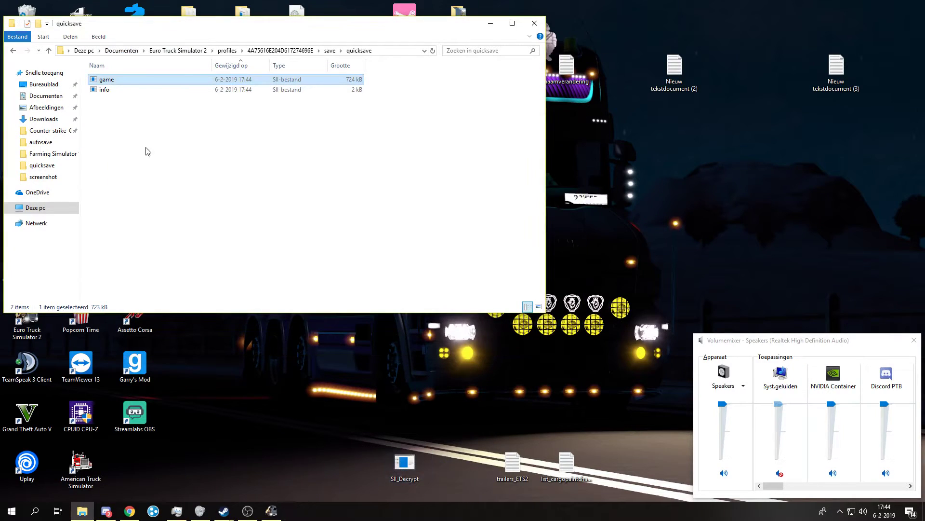
pyautogui.rightClick(129, 82)
pyautogui.click(172, 100)
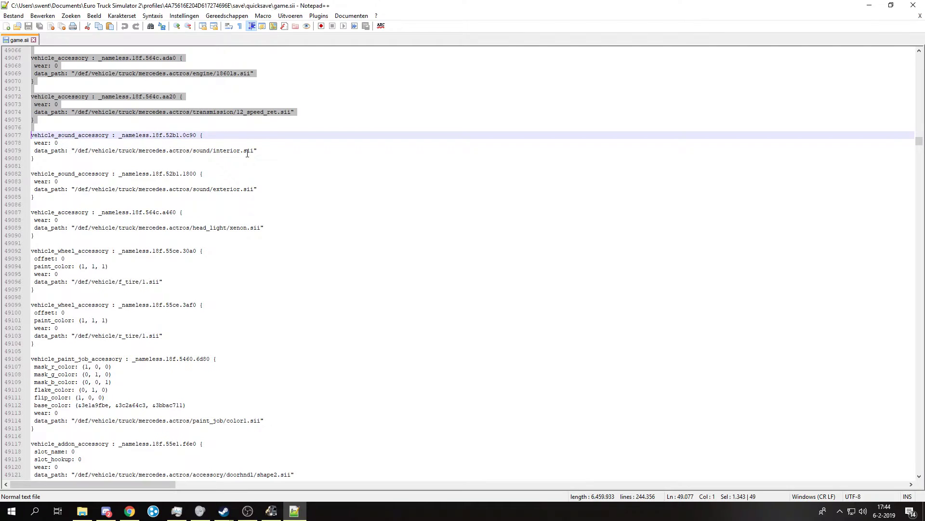
# Find the trailer entry containing "-944|finland" and delete the \xc3\x96 characters from its license plate.
pyautogui.hotkey('ctrl', 'f')
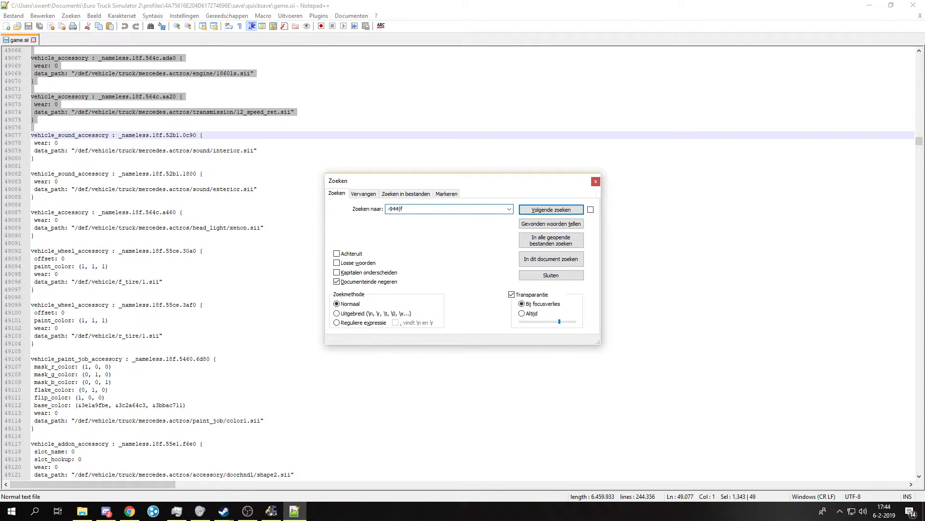
pyautogui.write('-944|finland')
pyautogui.press('Return')
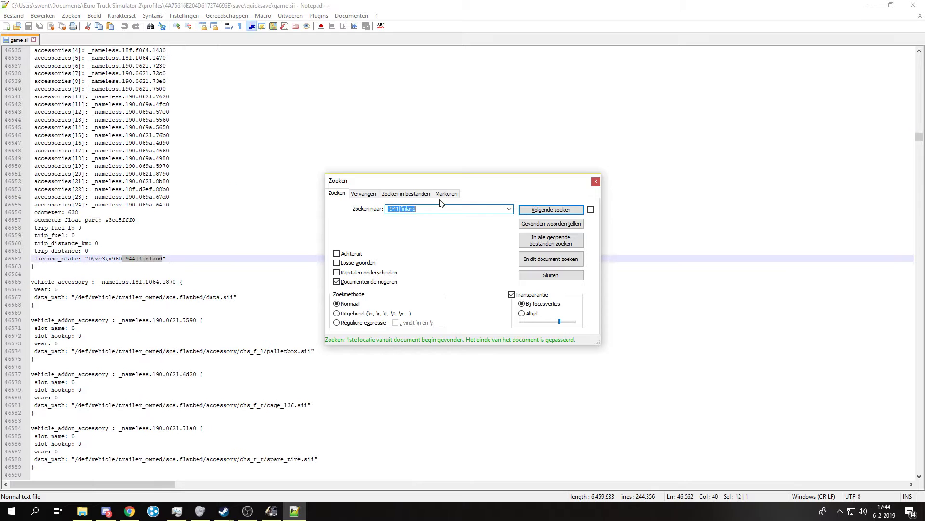
pyautogui.click(116, 259)
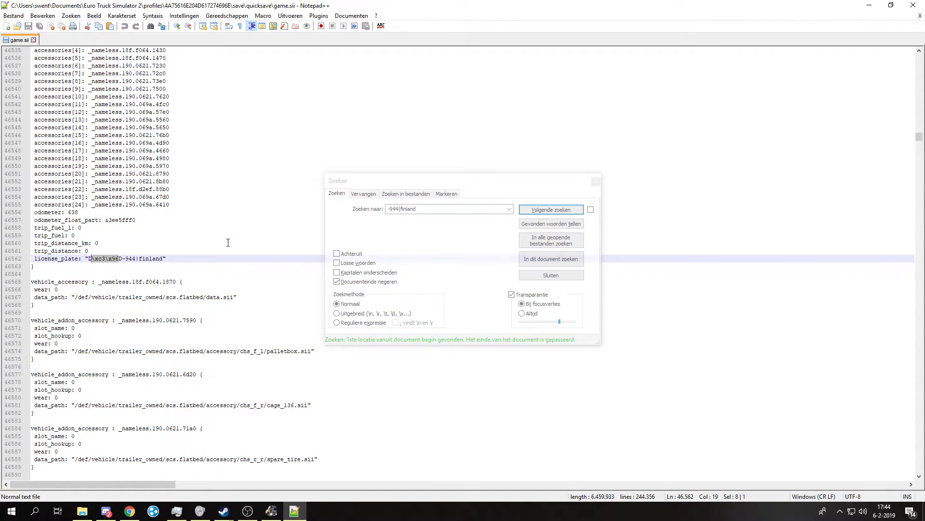
pyautogui.press('Delete')
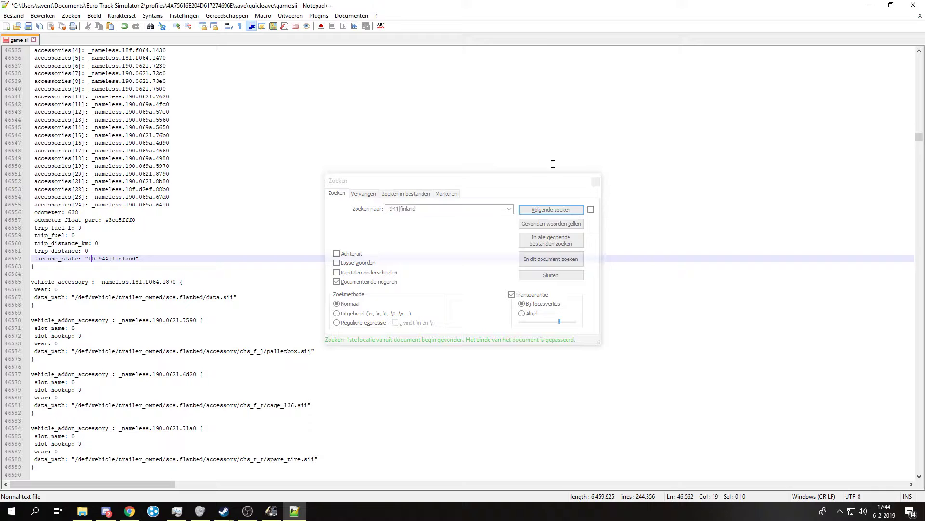
pyautogui.click(592, 186)
pyautogui.scroll(7, 305, 206)
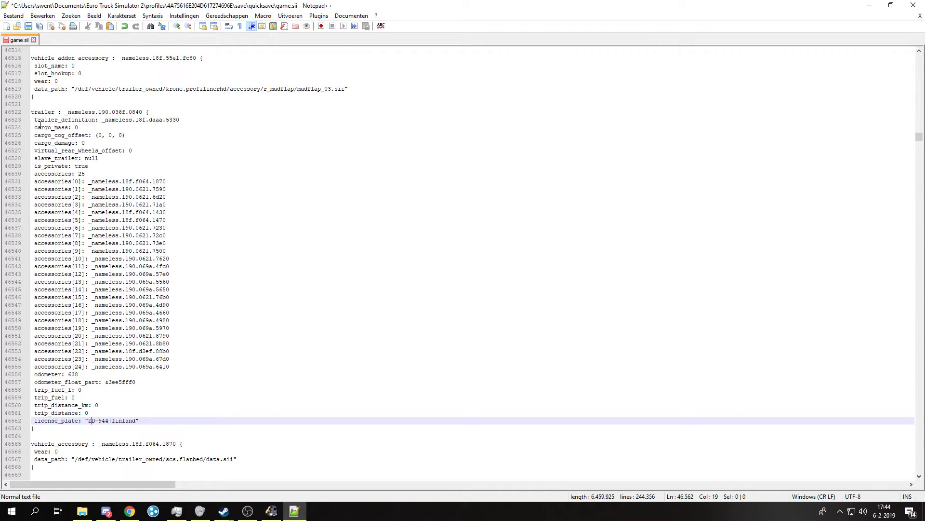
# Delete the lines from trailer_definition down to trip_distance in the trailer entry whose license plate contains "-944|finland".
pyautogui.moveTo(34, 120); pyautogui.dragTo(55, 409)
pyautogui.press('Delete')
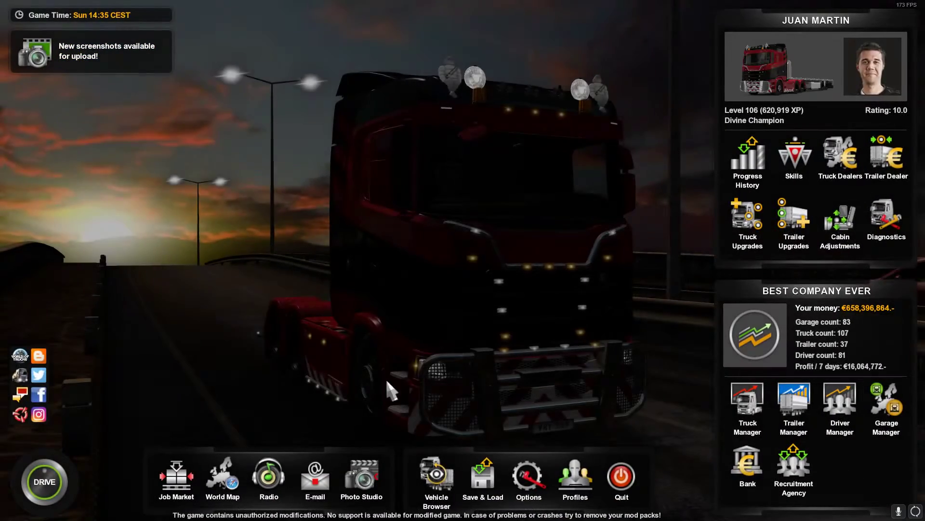
# Switch to Euro Truck Simulator 2 and load the Quicksave, accepting that current progress is lost.
pyautogui.click(483, 477)
pyautogui.press('Escape')
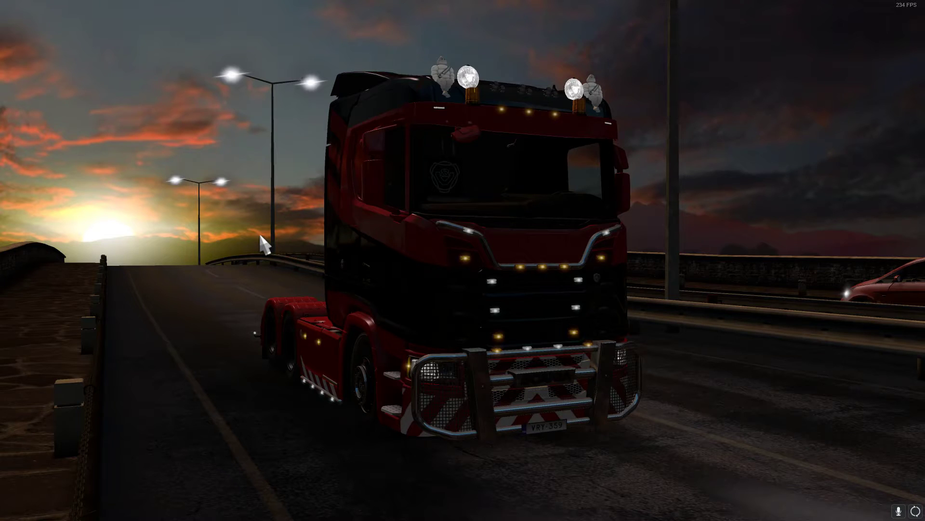
pyautogui.click(404, 389)
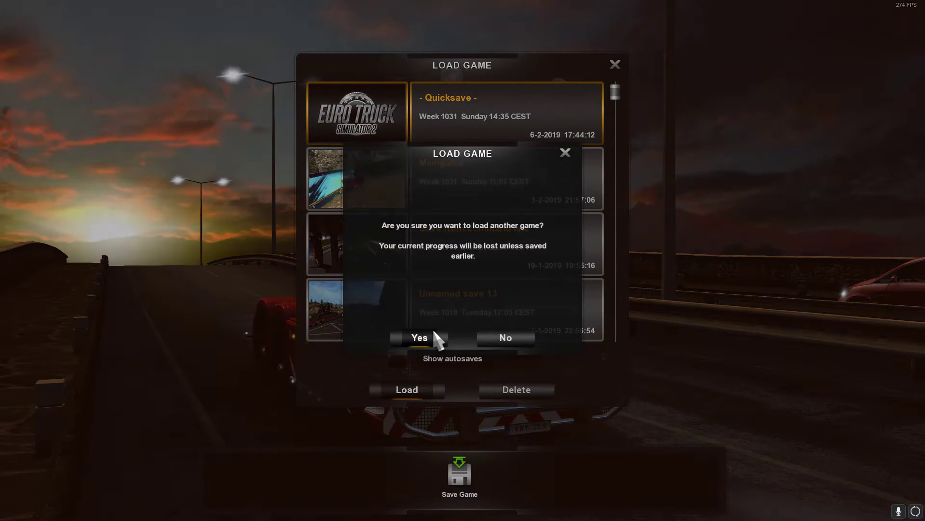
pyautogui.click(433, 333)
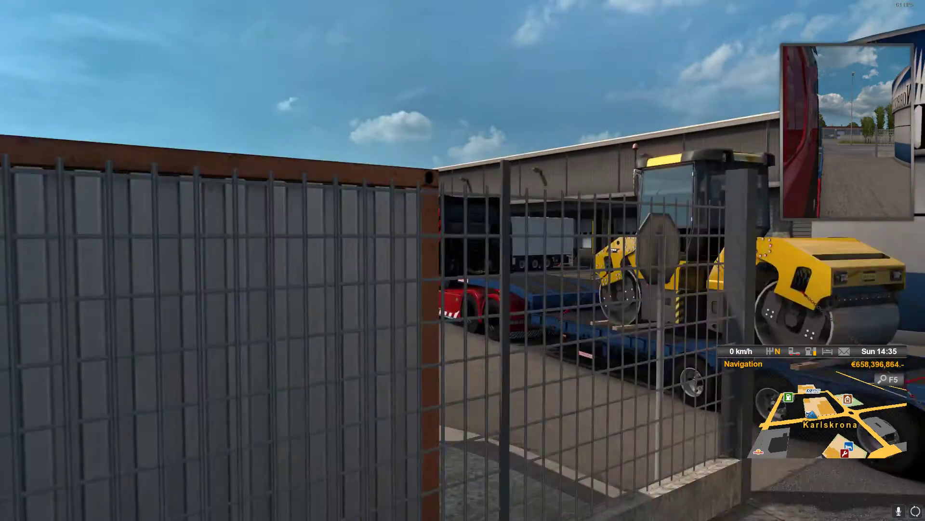
# Open the list of owned trailers and view the details of trailer 37, _schwlerroer.
pyautogui.press('Escape')
pyautogui.click(794, 402)
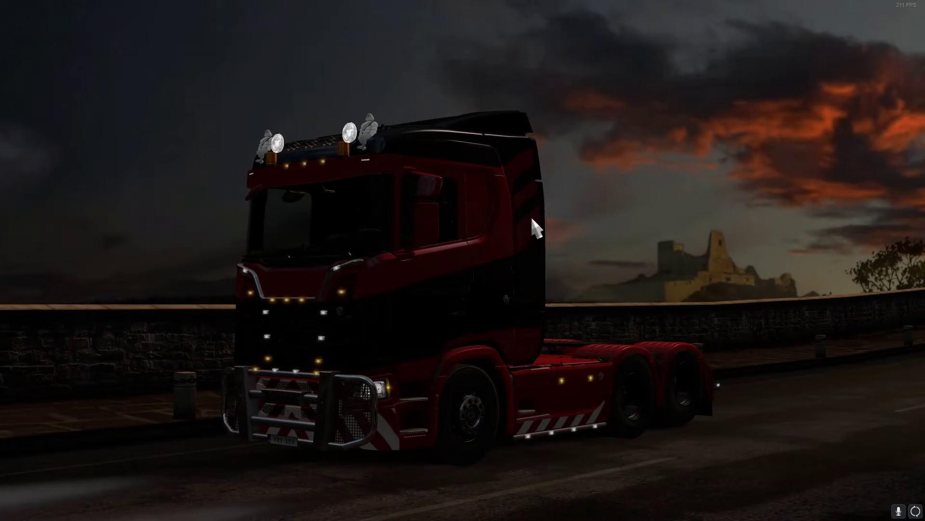
pyautogui.scroll(-5, 446, 72)
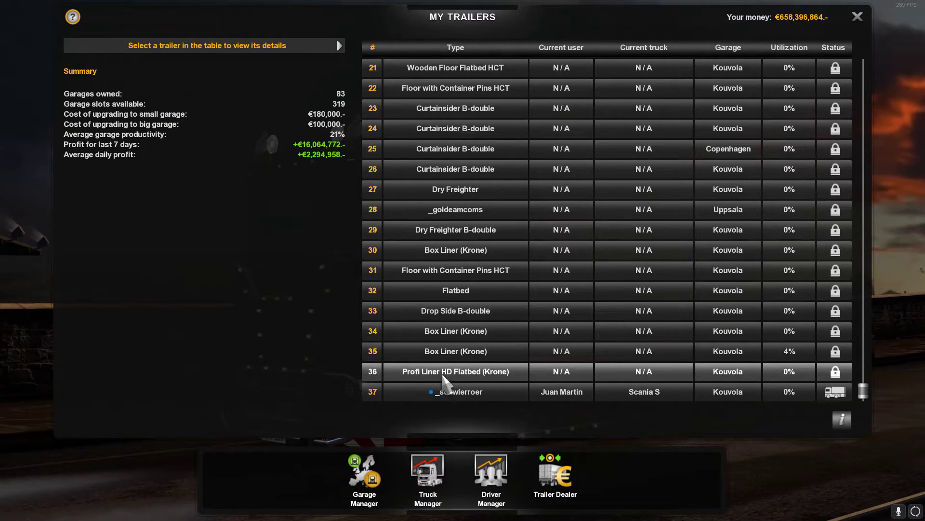
pyautogui.click(482, 393)
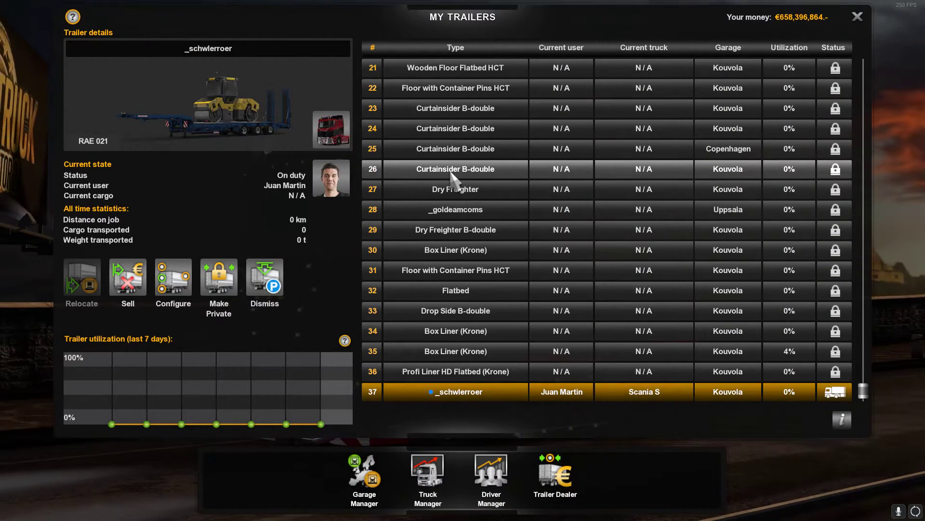
# Look through the details of other modified trailers, including Curtainsider B-double 26, Floor with Container Pins HCT 20 and _goldeamcoms 28.
pyautogui.click(509, 171)
pyautogui.scroll(1, 504, 168)
pyautogui.scroll(2, 504, 169)
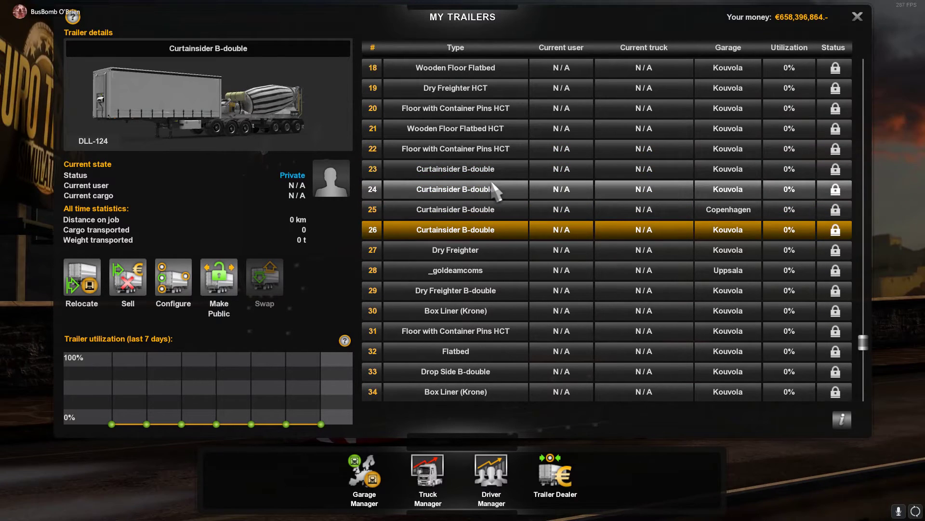
pyautogui.click(497, 187)
pyautogui.scroll(2, 429, 176)
pyautogui.scroll(1, 429, 176)
pyautogui.click(429, 173)
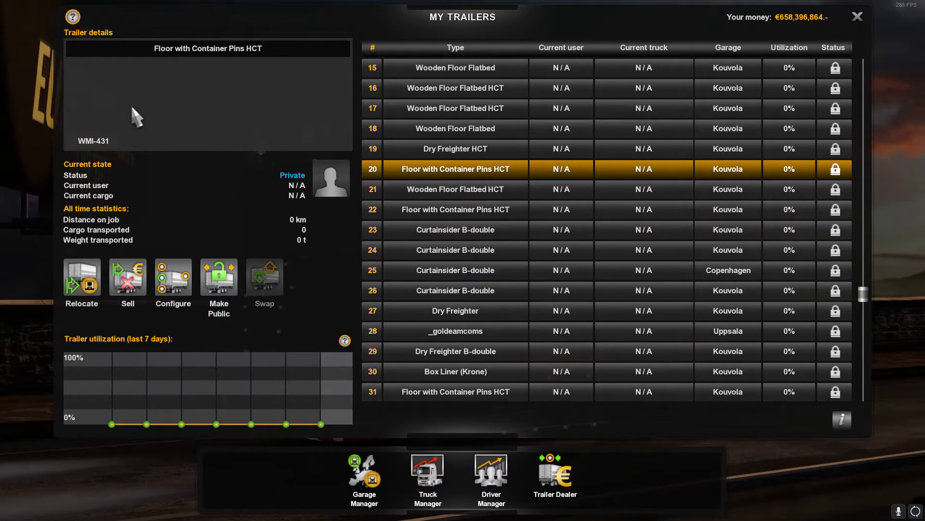
pyautogui.click(434, 330)
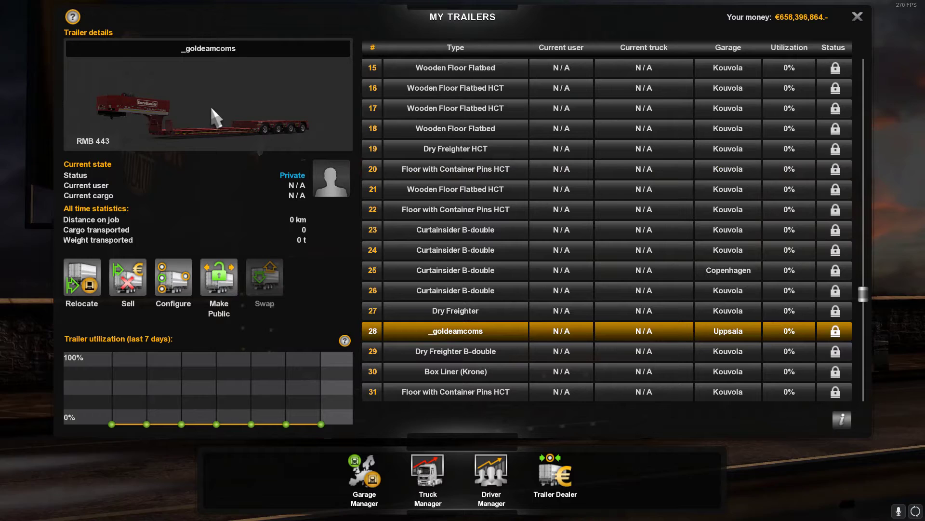
# Open trailer 6, Floor with Container Pins HCT, in the trailer configurator and view its rear mudflap accessories.
pyautogui.scroll(12, 458, 145)
pyautogui.click(477, 128)
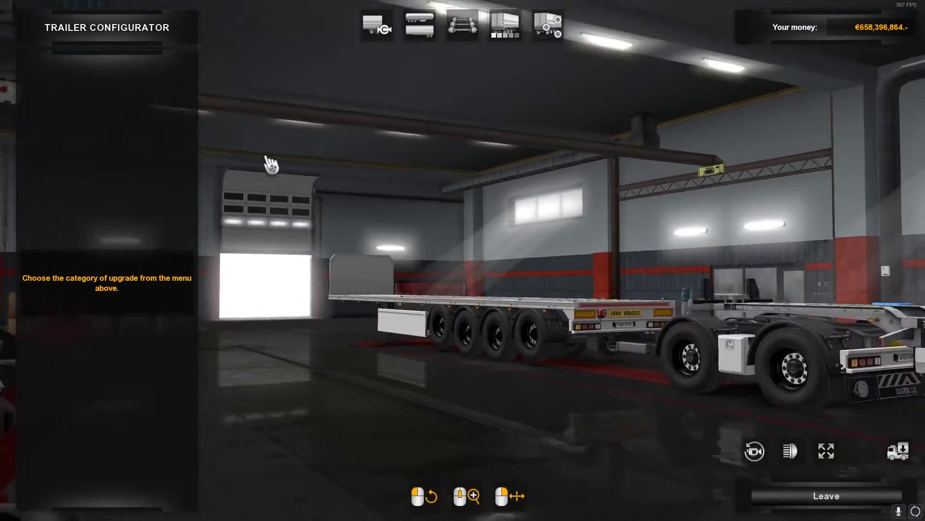
pyautogui.click(548, 30)
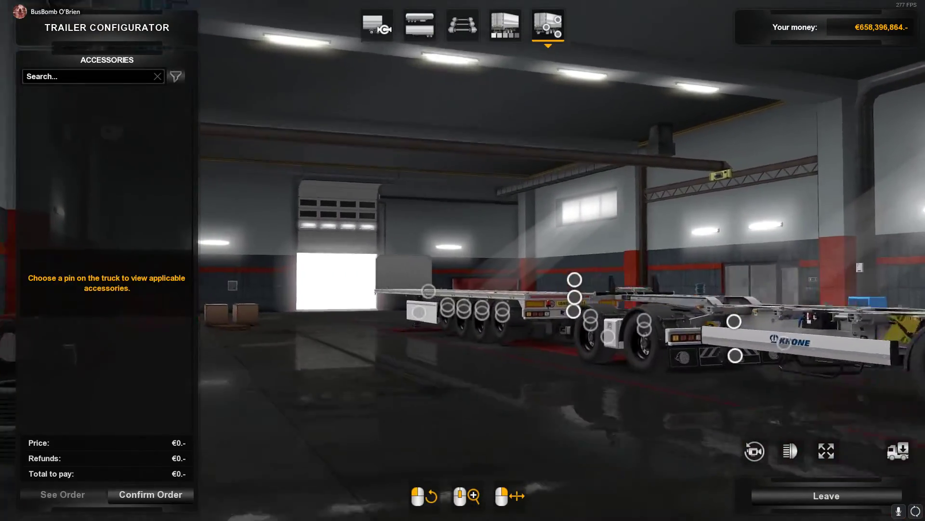
pyautogui.click(734, 355)
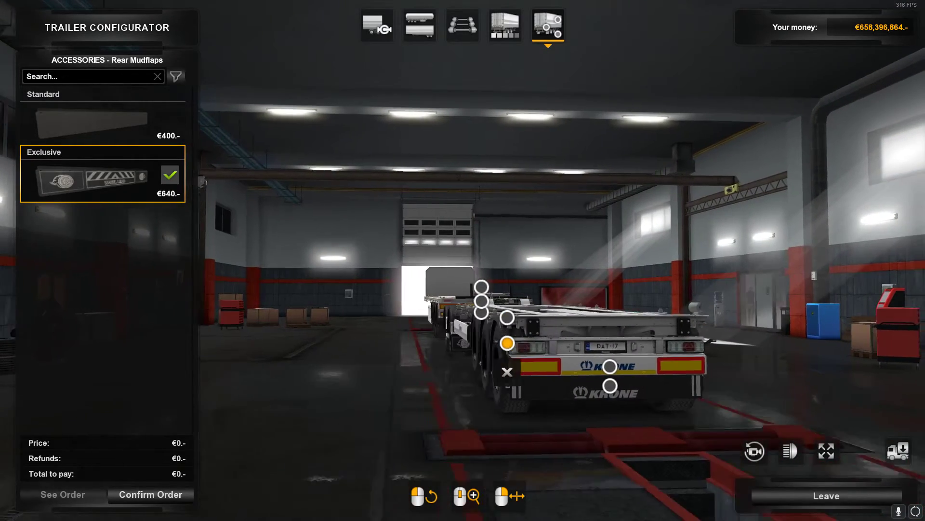
# Try the Paint rear bumper and Krone Special rear mudflaps on the trailer, and leave the configurator discarding the modifications.
pyautogui.click(645, 365)
pyautogui.click(142, 194)
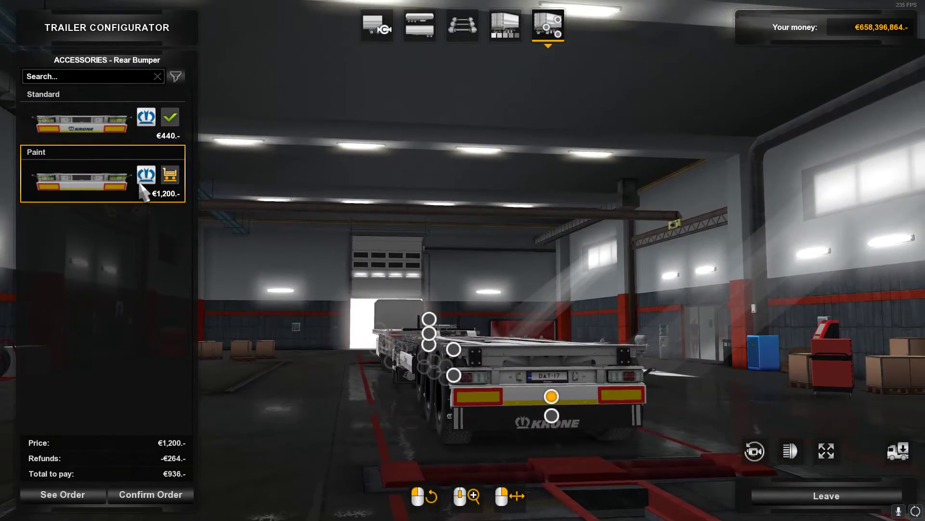
pyautogui.click(557, 413)
pyautogui.click(147, 177)
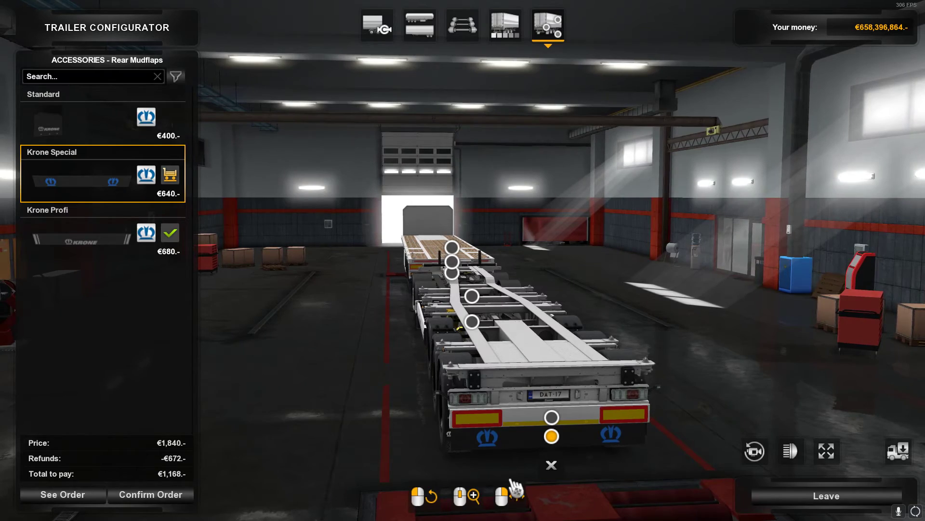
pyautogui.click(823, 501)
pyautogui.click(419, 334)
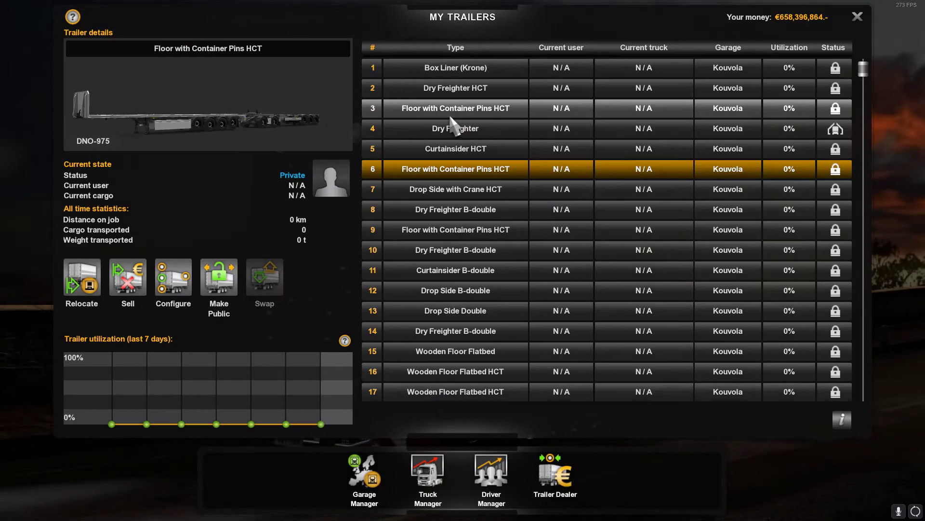
# Try 385/55 Trailmaster rear tyres on trailer 3, Floor with Container Pins HCT, and leave the configurator discarding the modifications.
pyautogui.click(462, 110)
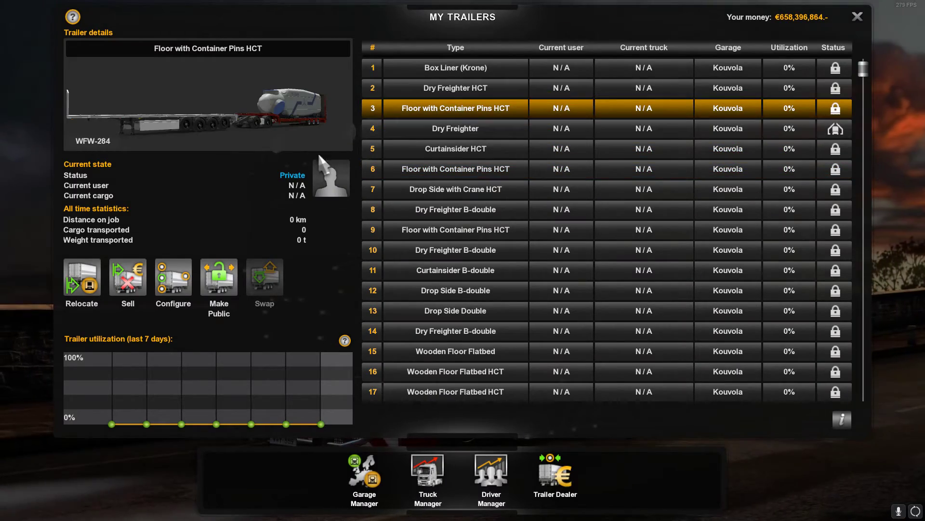
pyautogui.click(173, 277)
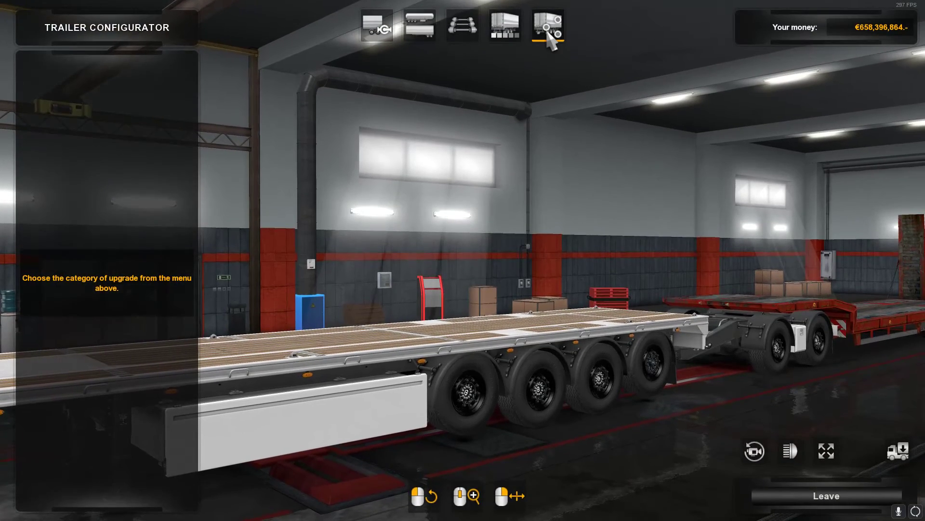
pyautogui.click(549, 29)
pyautogui.click(525, 345)
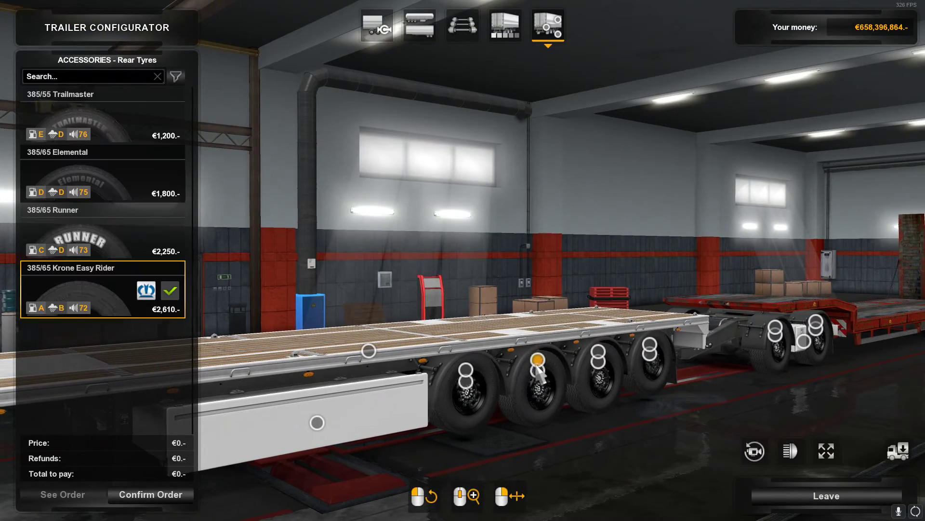
pyautogui.moveTo(496, 205); pyautogui.dragTo(712, 413)
pyautogui.click(855, 494)
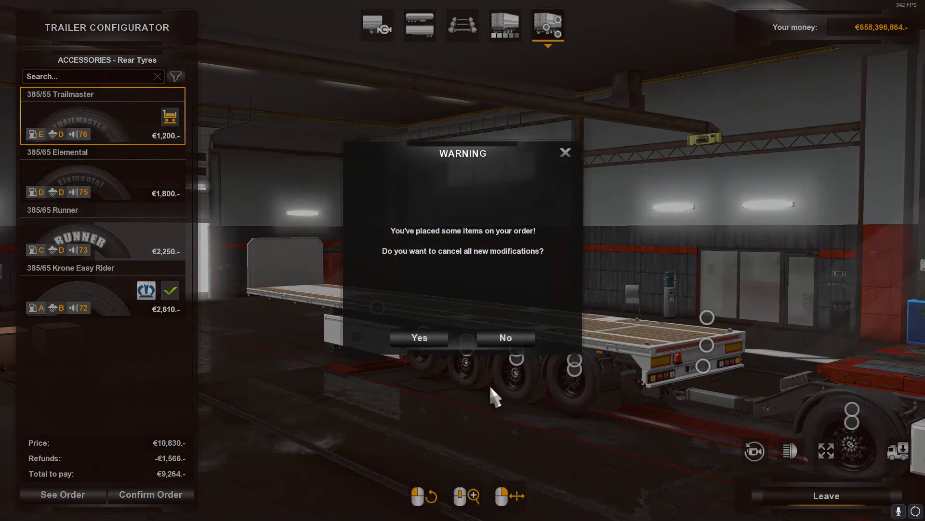
pyautogui.click(426, 339)
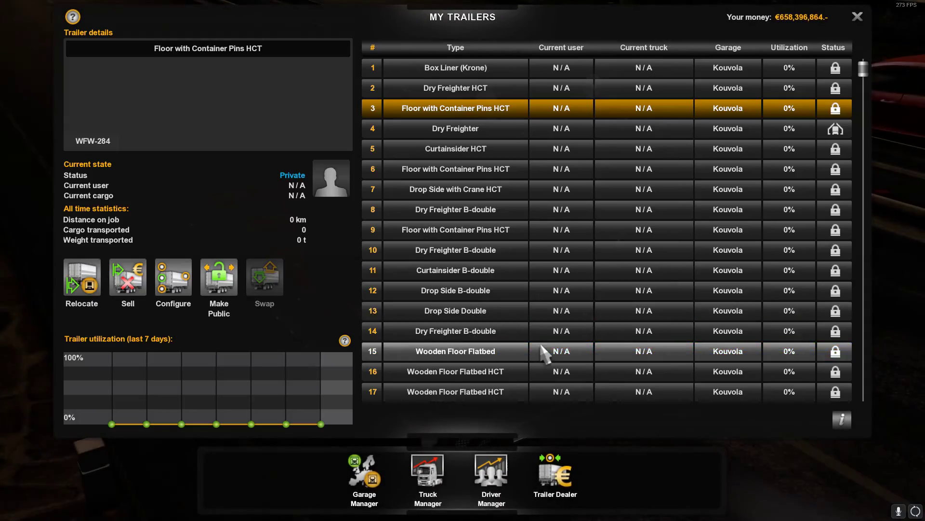